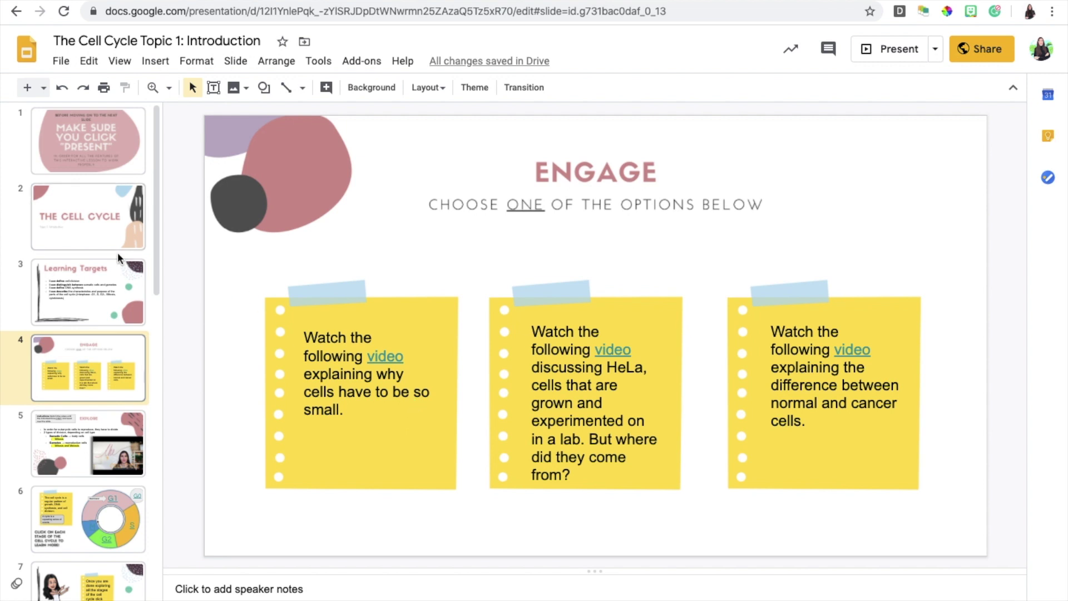
# Browse the opening slides (Present reminder, Cell Cycle title, Engage, Explore), then go to slide 6's cell cycle diagram
pyautogui.click(92, 149)
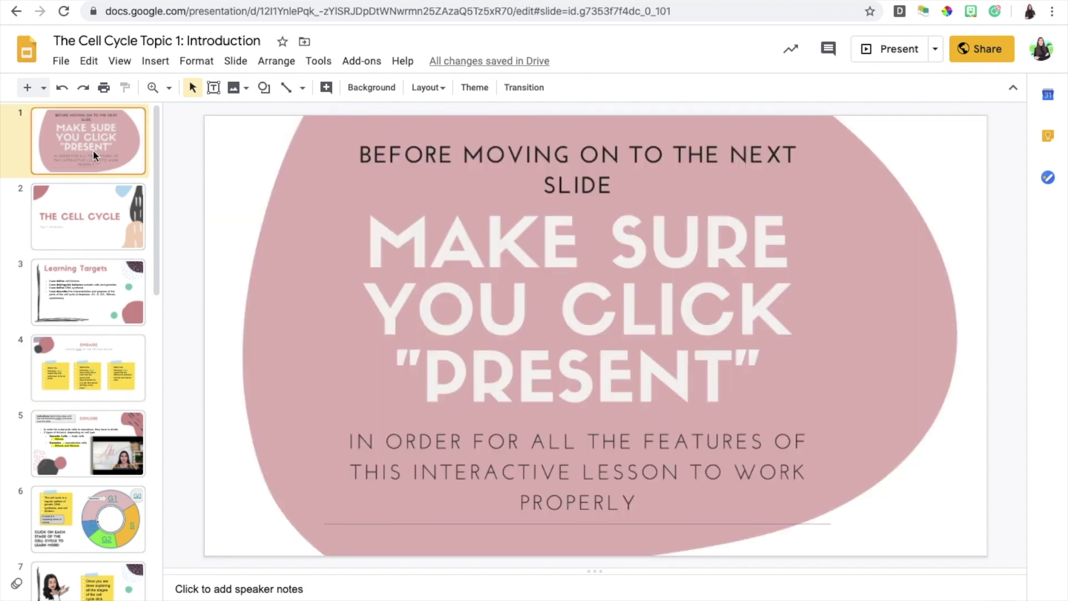
pyautogui.press('Down')
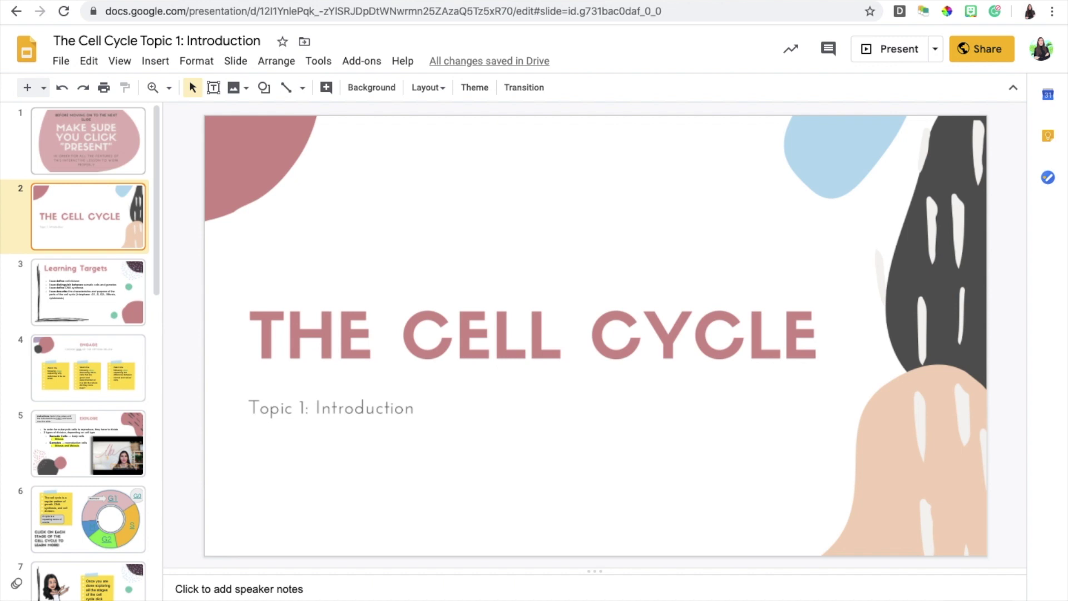
pyautogui.press('Down')
pyautogui.press('Down')
pyautogui.press('Down')
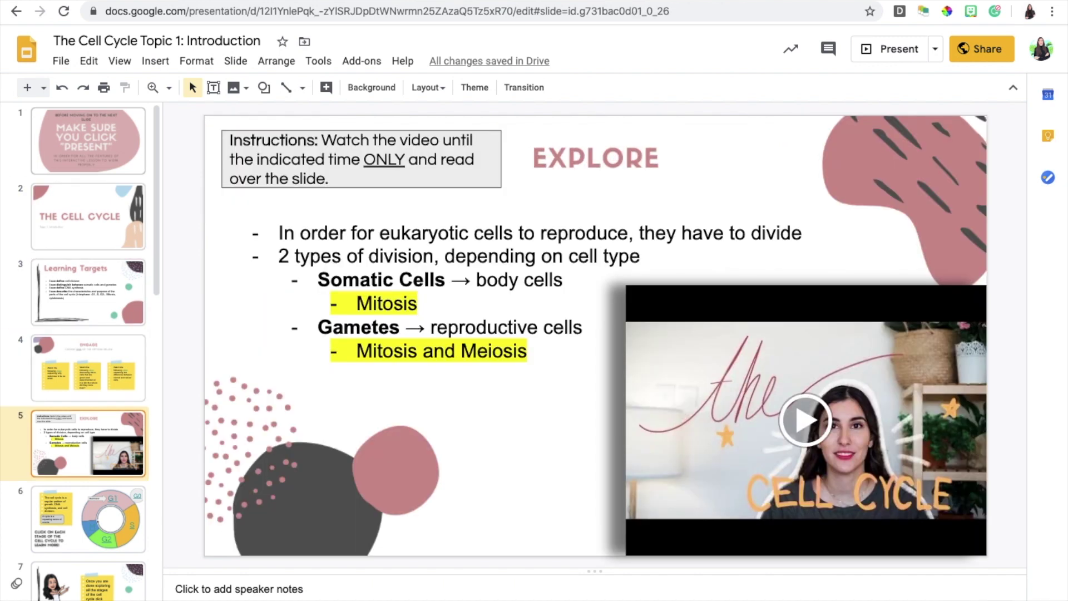
pyautogui.press('Up')
pyautogui.press('Up')
pyautogui.press('Up')
pyautogui.press('Up')
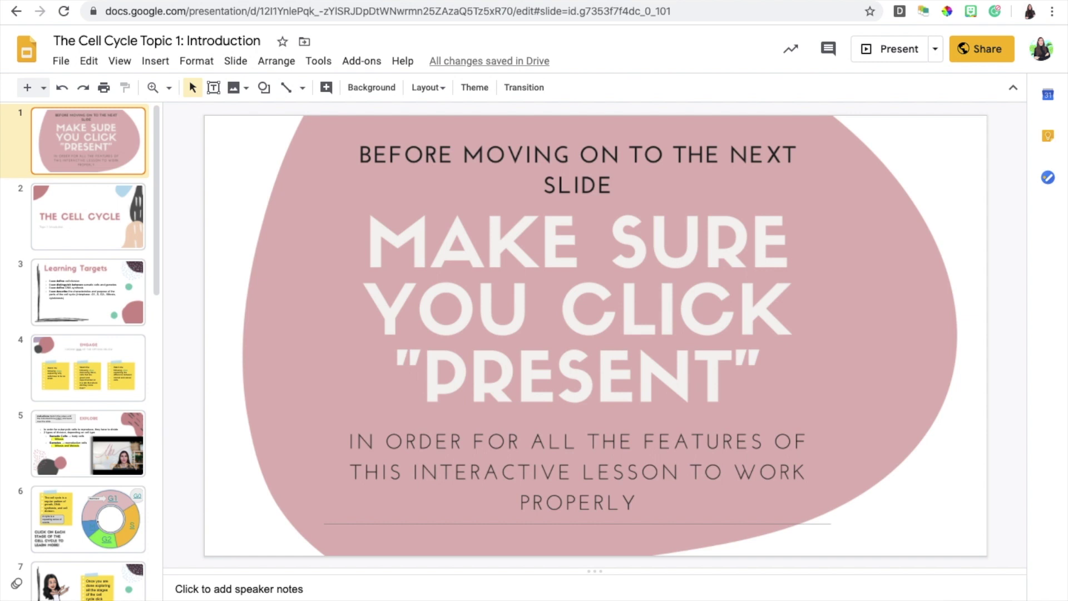
pyautogui.press('Down')
pyautogui.press('Down')
pyautogui.press('Down')
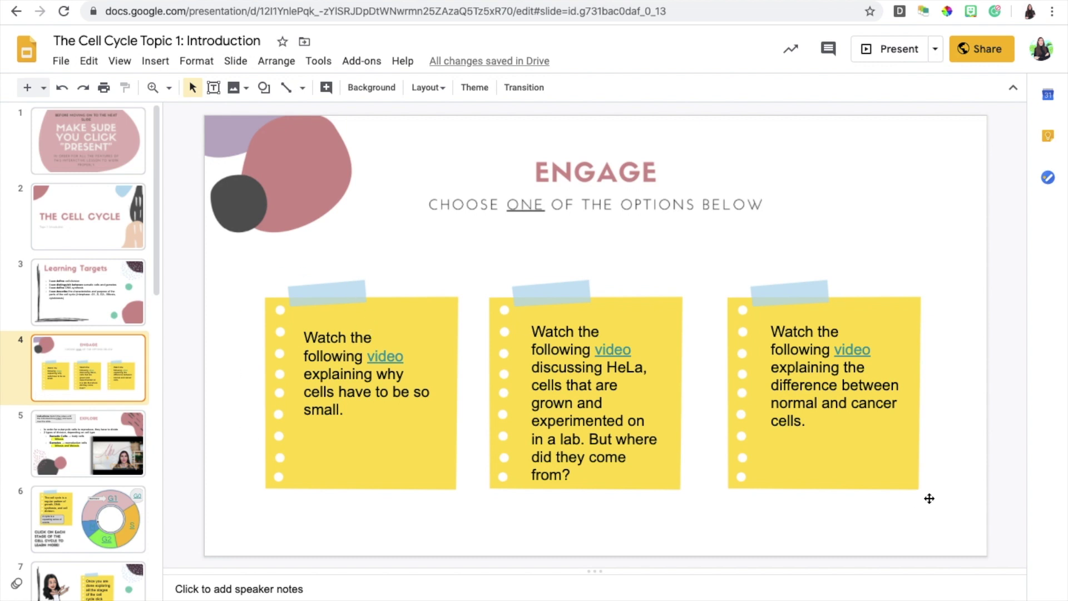
pyautogui.click(98, 519)
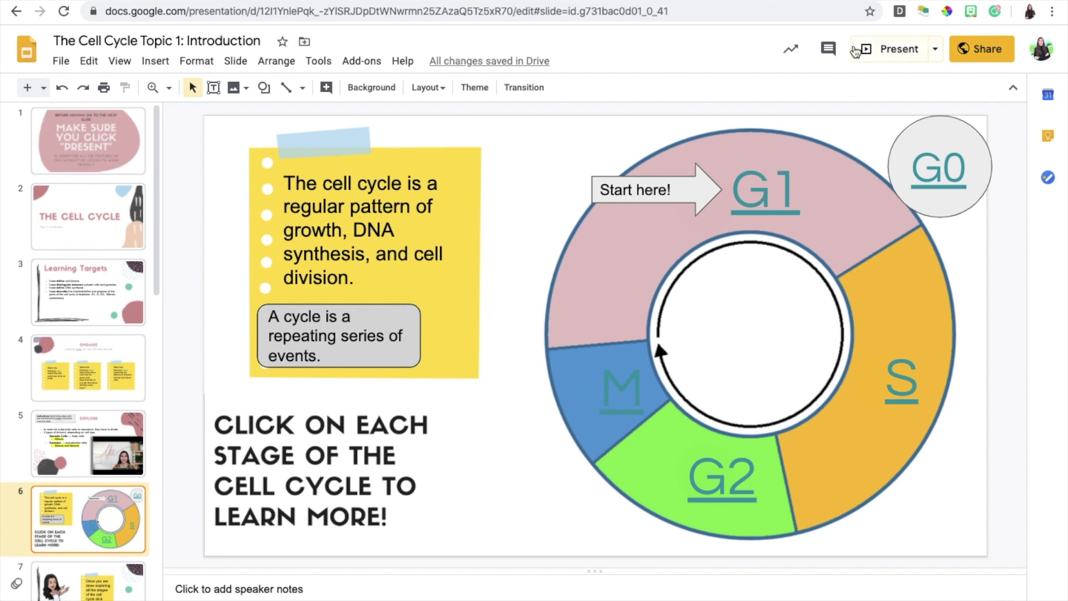
# Present from slide 6, following the G1 and S phase links and pausing each embedded video
pyautogui.click(884, 50)
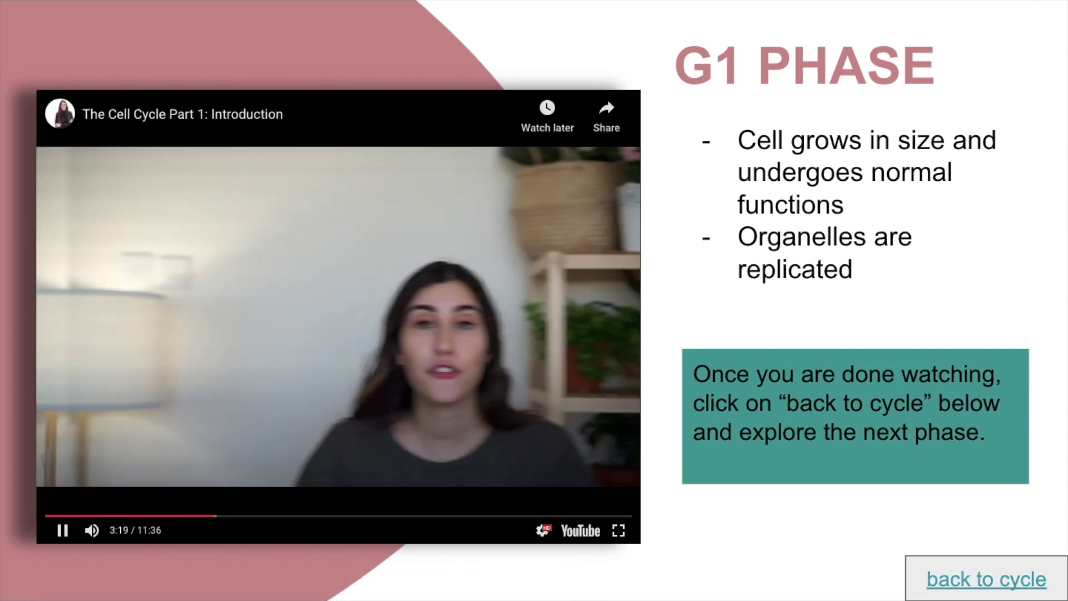
pyautogui.click(346, 221)
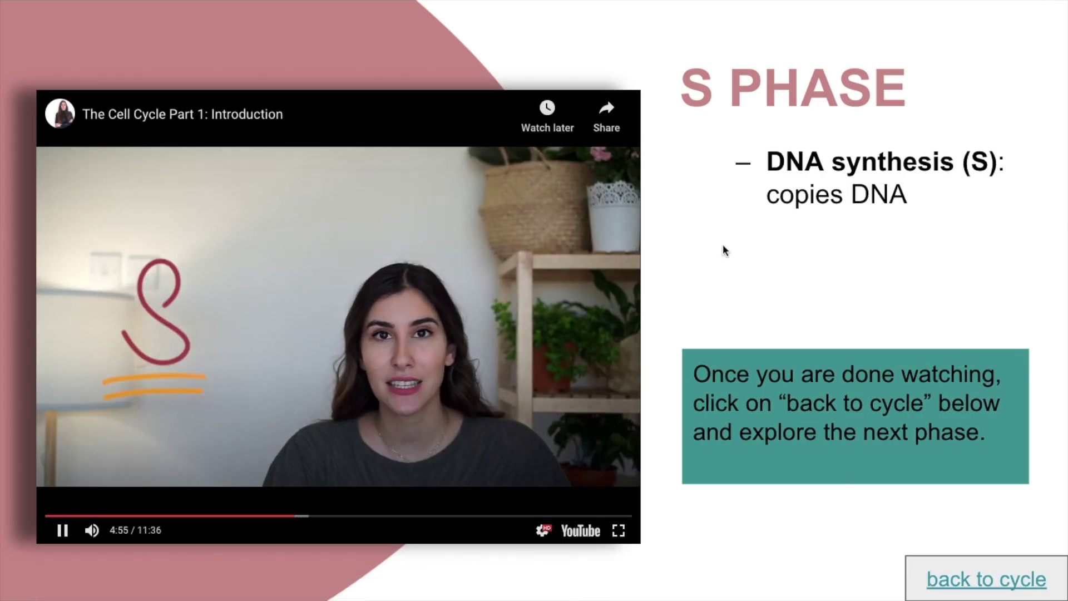
pyautogui.click(471, 310)
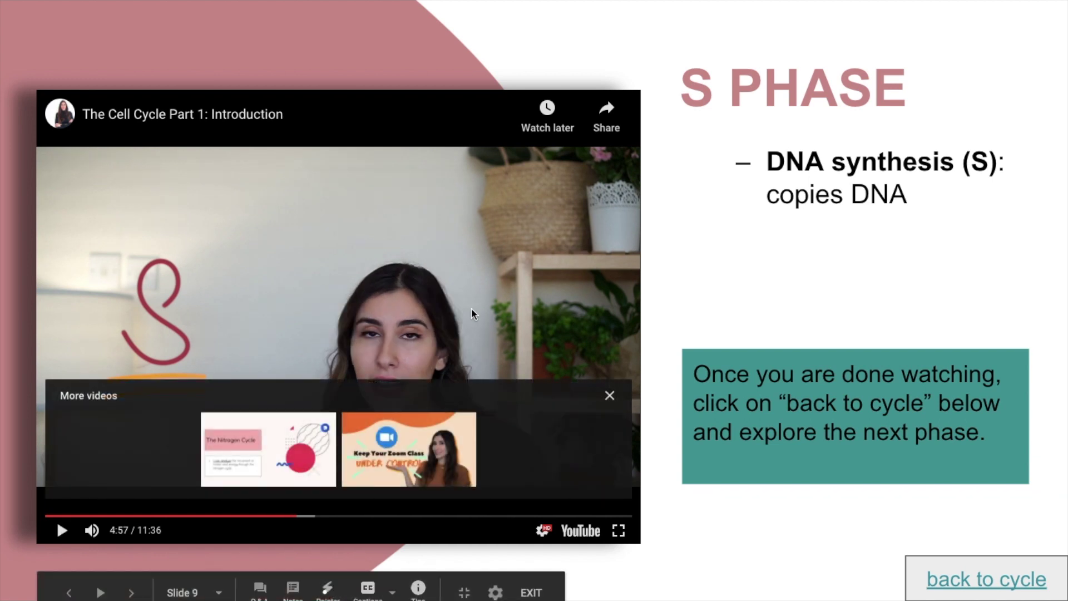
# Exit the slideshow, check slide 7, then present again from slide 6 and advance one slide
pyautogui.press('Escape')
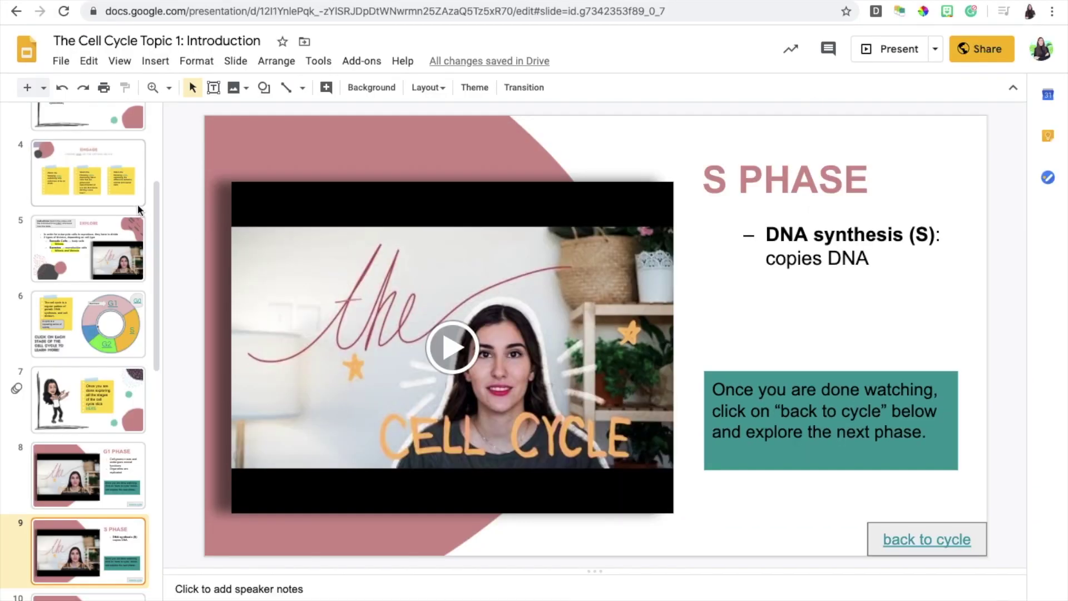
pyautogui.click(70, 309)
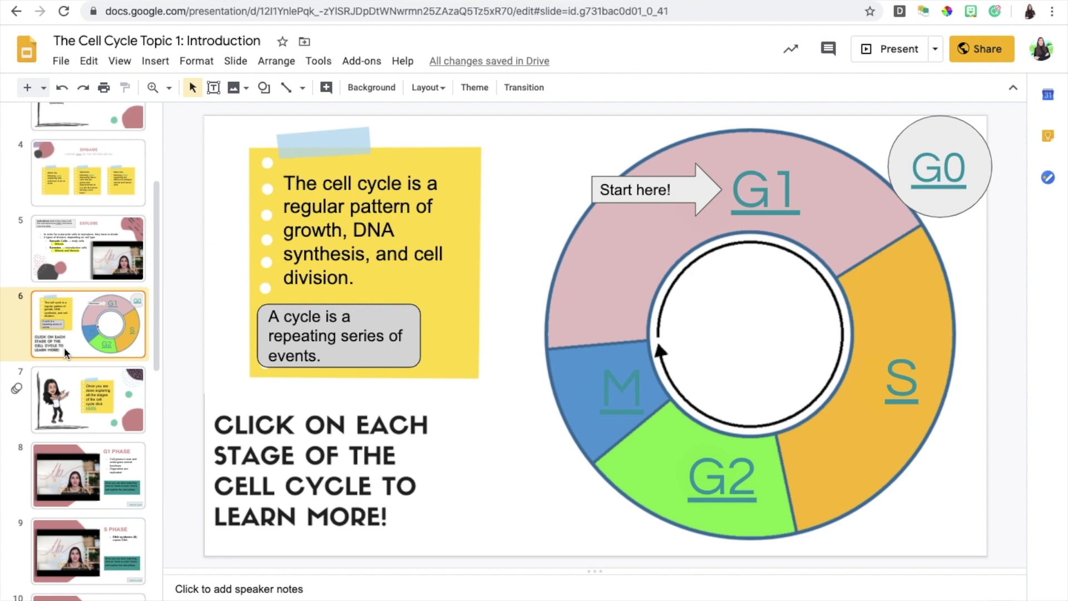
pyautogui.scroll(-2, 62, 403)
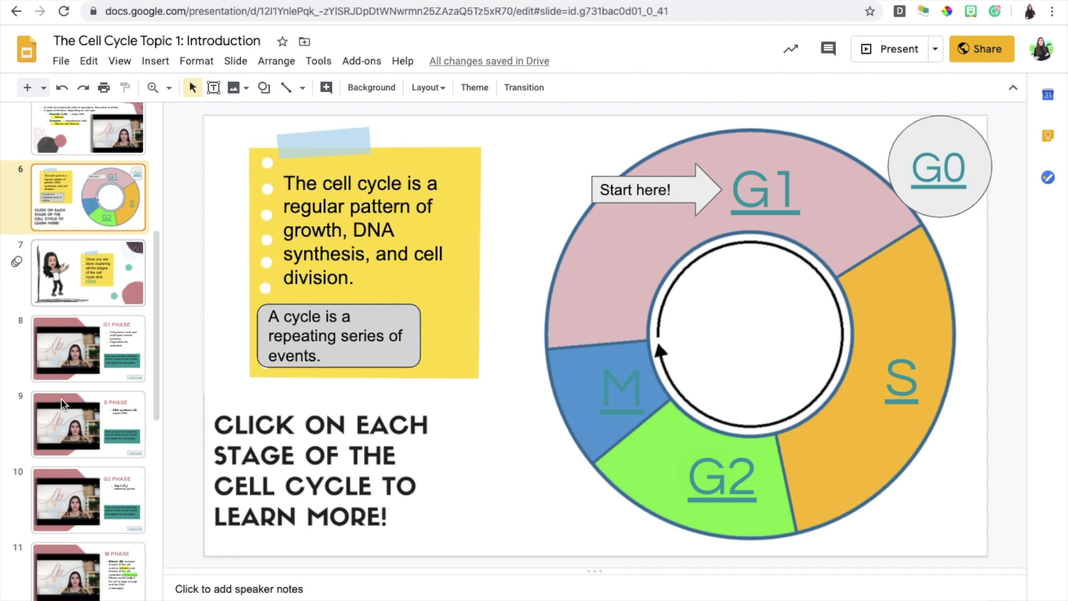
pyautogui.click(95, 265)
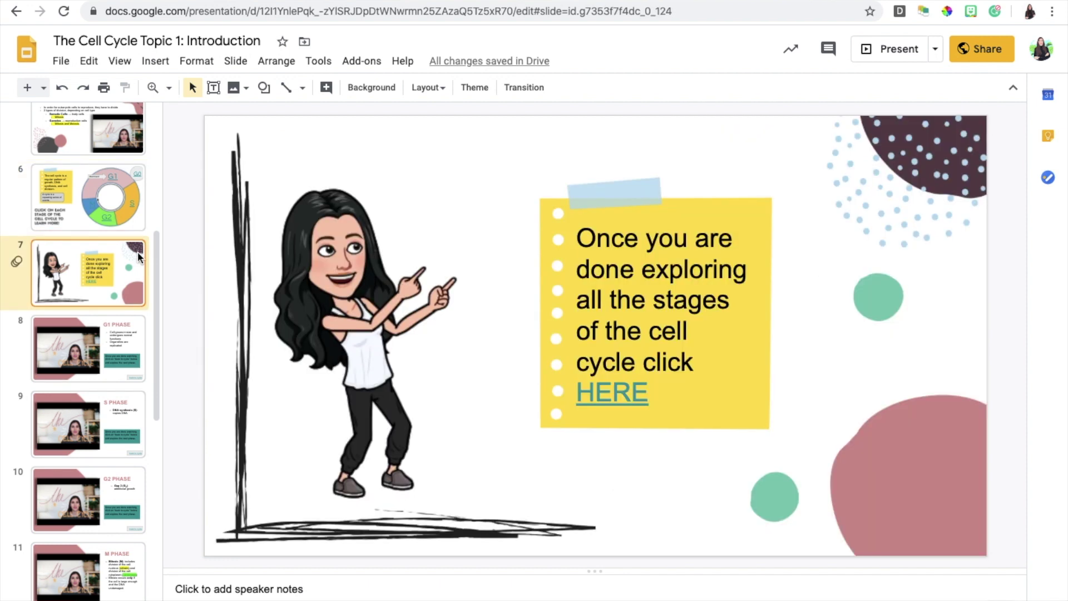
pyautogui.click(123, 208)
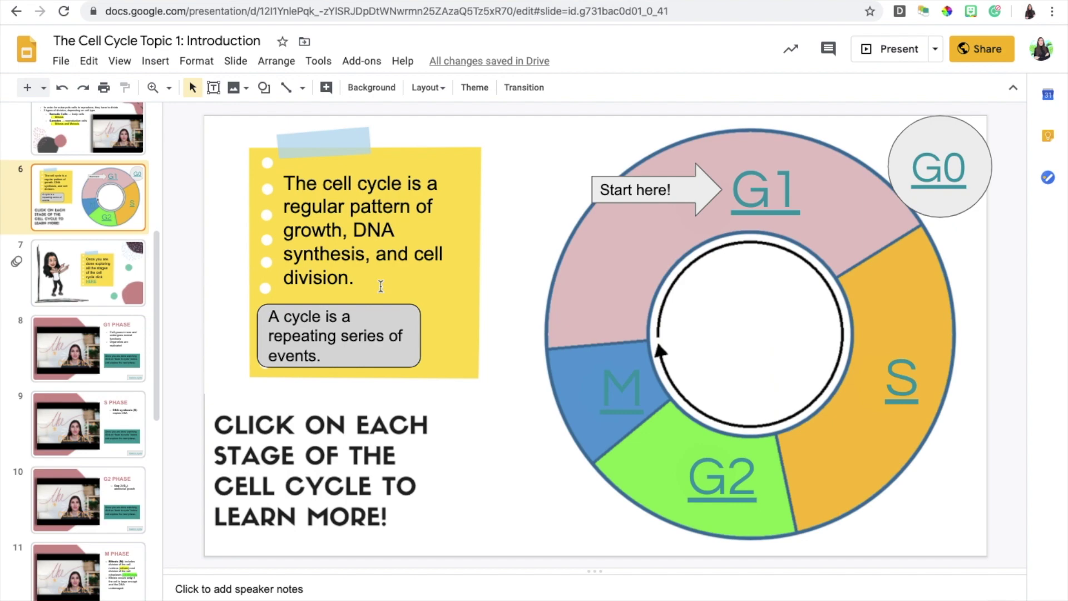
pyautogui.click(880, 51)
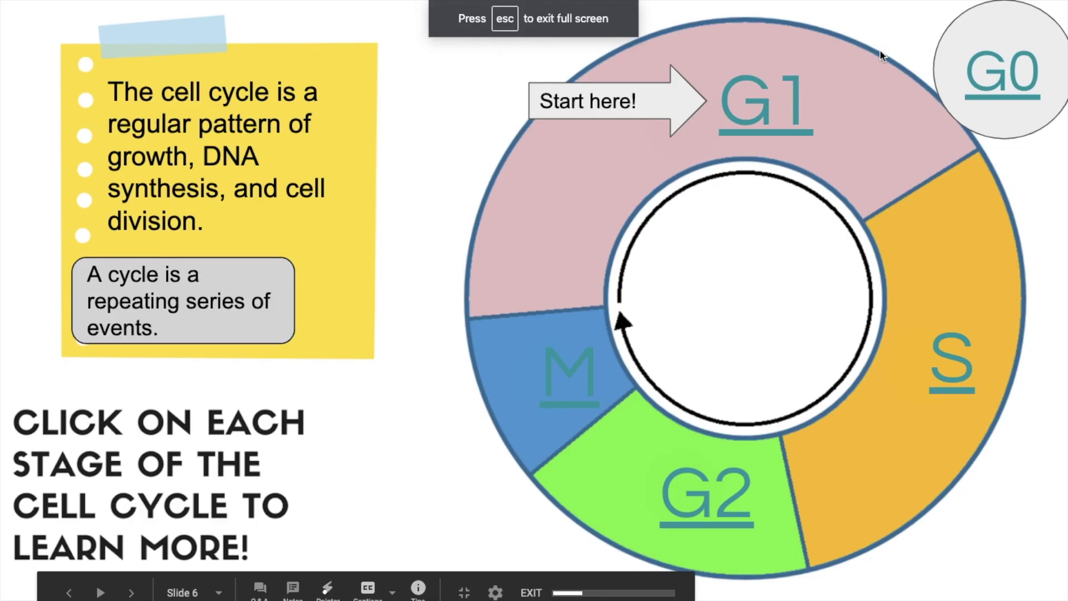
pyautogui.click(892, 83)
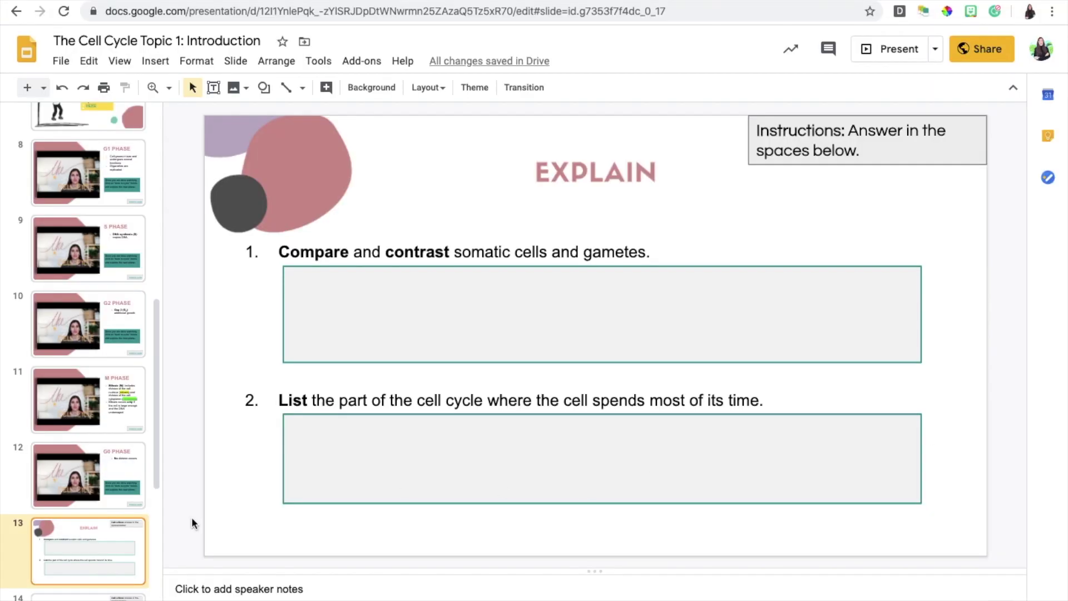
# Review slides 13–17, including the cell cycle labelling question, then return to slide 6
pyautogui.scroll(-4, 100, 389)
pyautogui.click(98, 462)
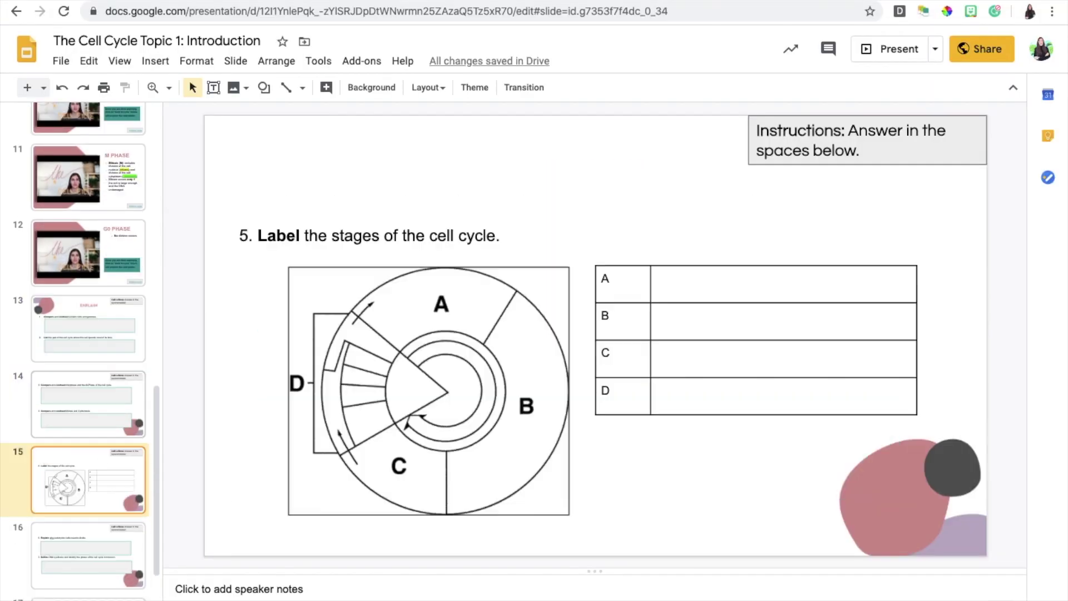
pyautogui.press('Down')
pyautogui.press('Down')
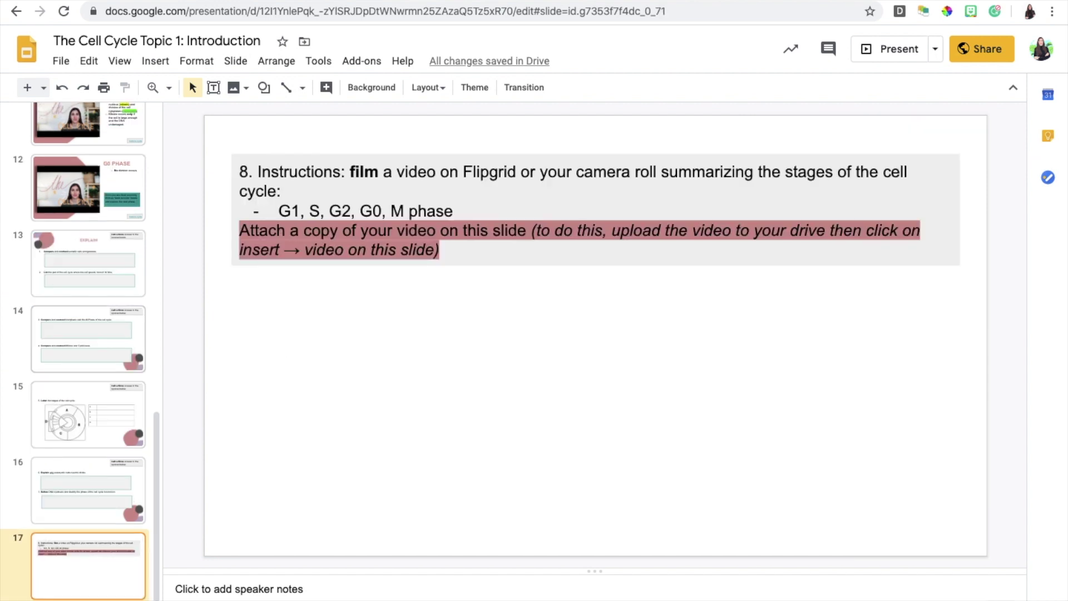
pyautogui.press('Up')
pyautogui.press('Up')
pyautogui.press('Up')
pyautogui.press('Up')
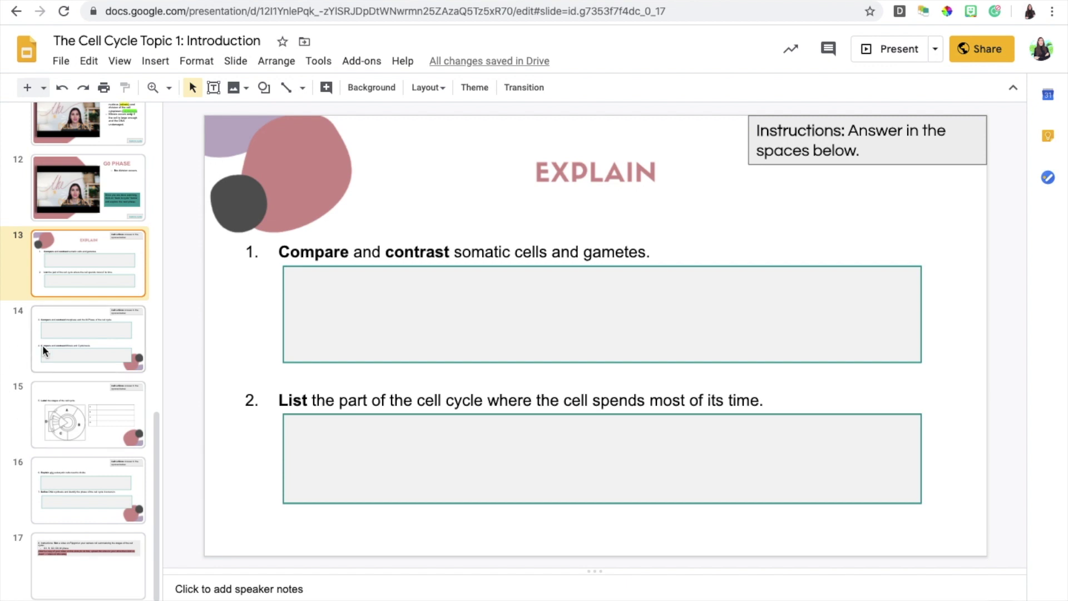
pyautogui.scroll(10, 43, 345)
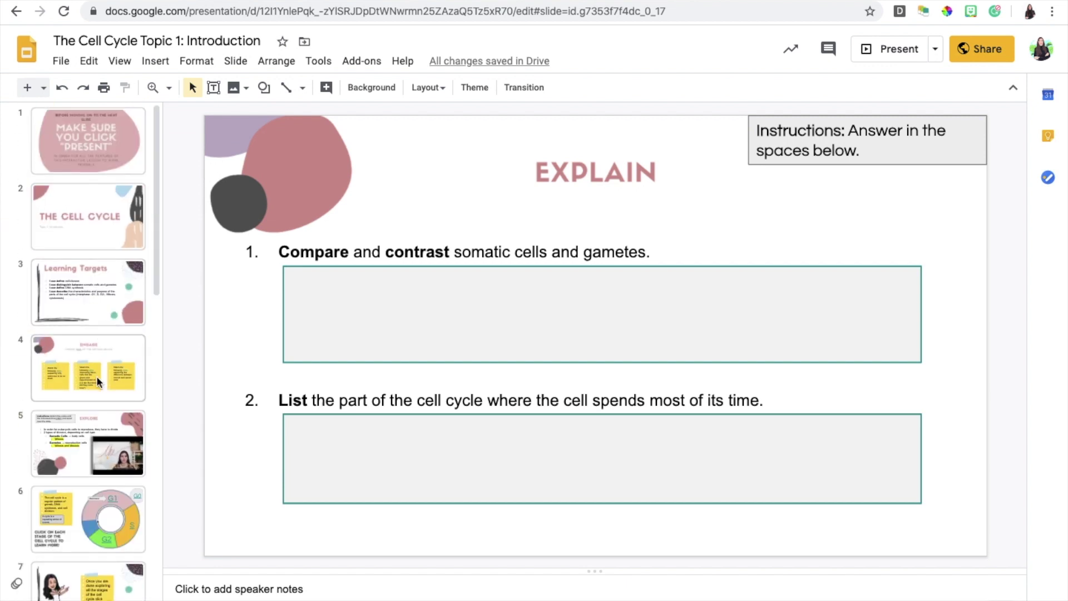
pyautogui.click(70, 549)
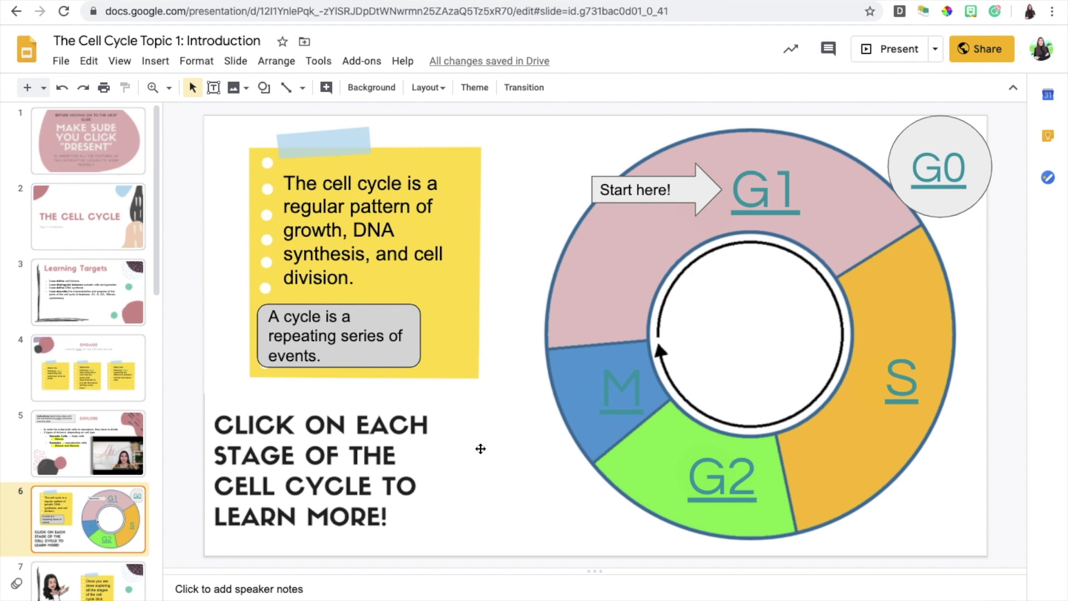
# Scroll the TEMPLATE with Choice Board filmstrip, staying on its Title Page slide
pyautogui.scroll(-4, 102, 362)
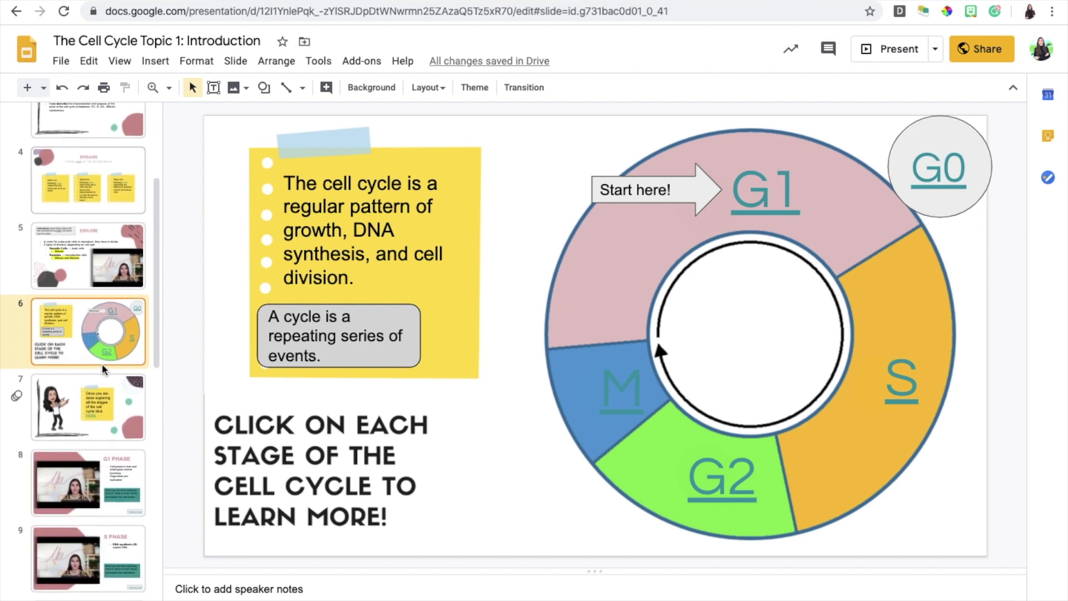
pyautogui.scroll(4, 102, 363)
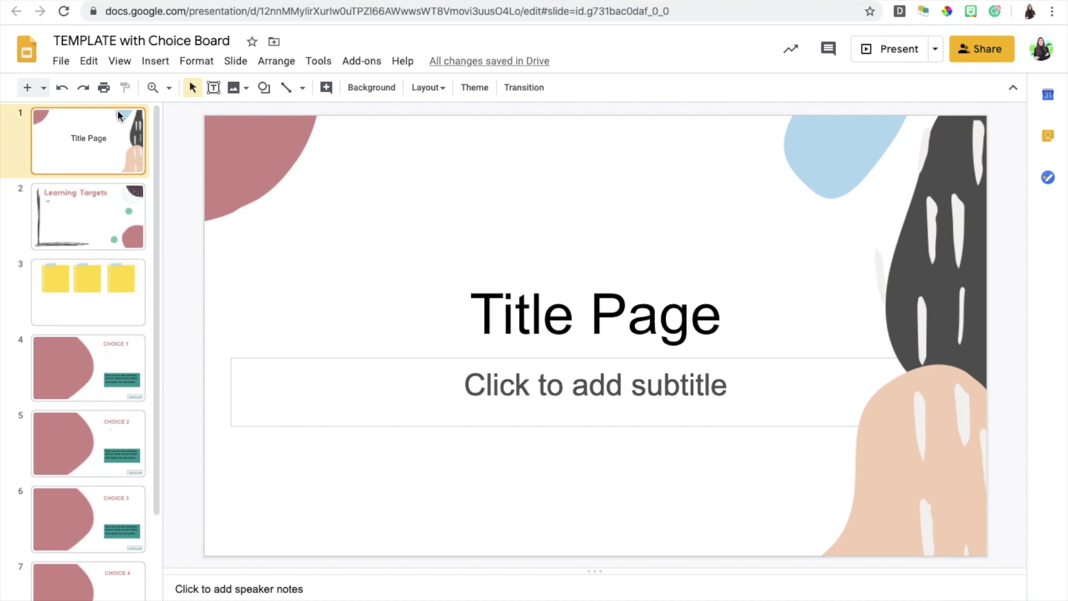
# Browse the template slides and select the xyz placeholder on the Learning Targets slide
pyautogui.press('Down')
pyautogui.press('Down')
pyautogui.press('Down')
pyautogui.press('Down')
pyautogui.press('Down')
pyautogui.press('Down')
pyautogui.press('Down')
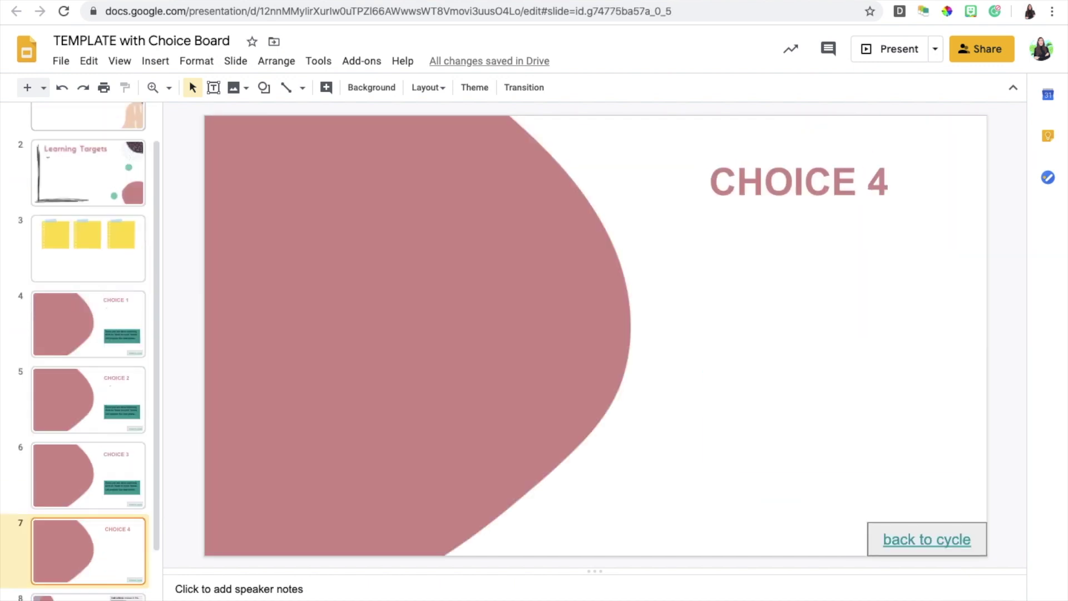
pyautogui.press('Up')
pyautogui.press('Up')
pyautogui.press('Up')
pyautogui.press('Up')
pyautogui.press('Up')
pyautogui.press('Up')
pyautogui.press('Up')
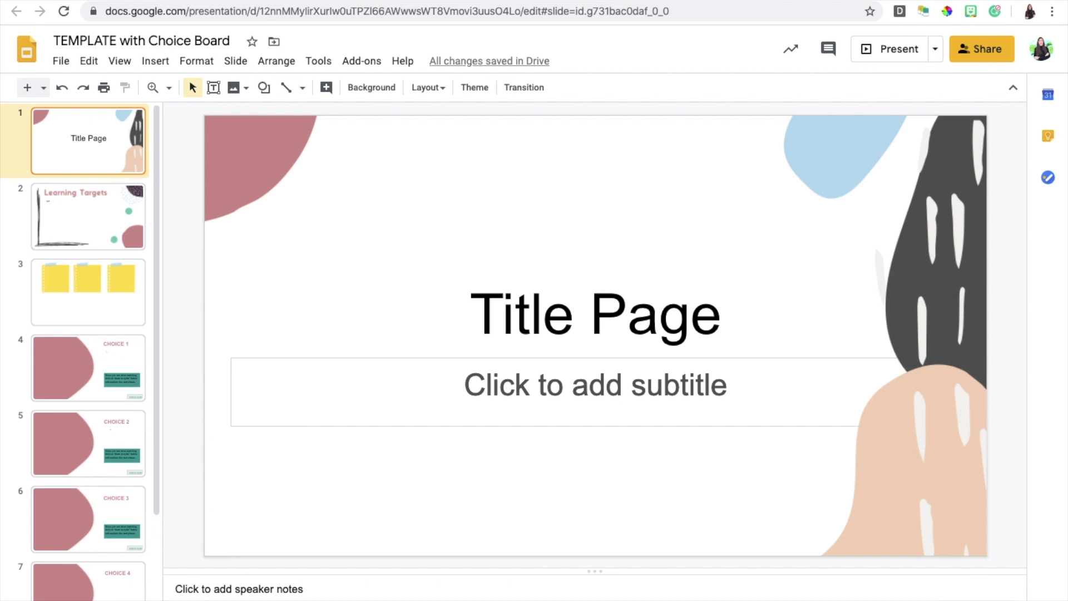
pyautogui.click(78, 217)
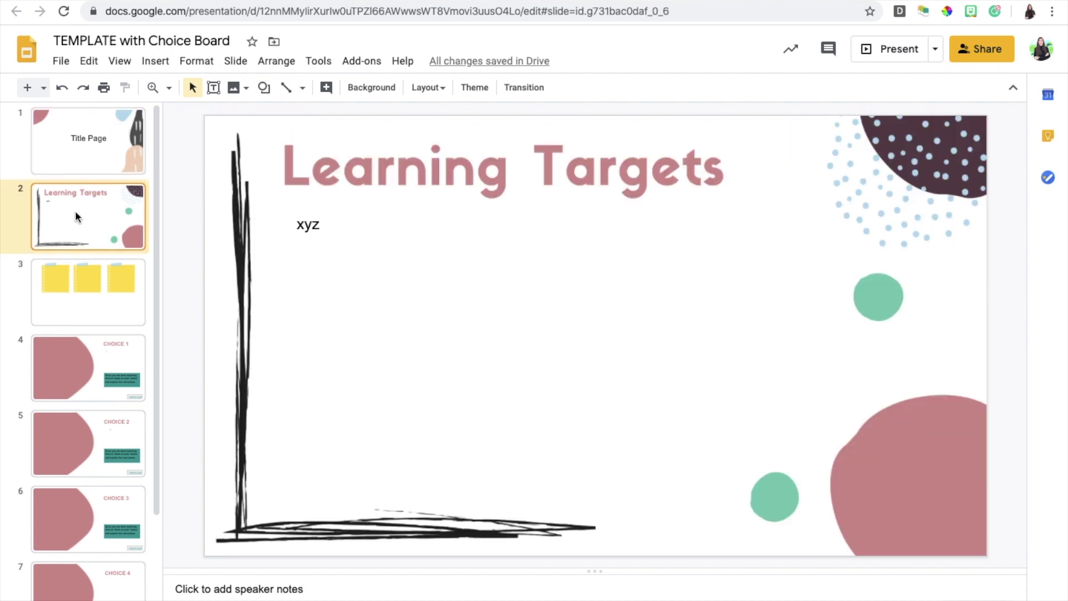
pyautogui.click(351, 246)
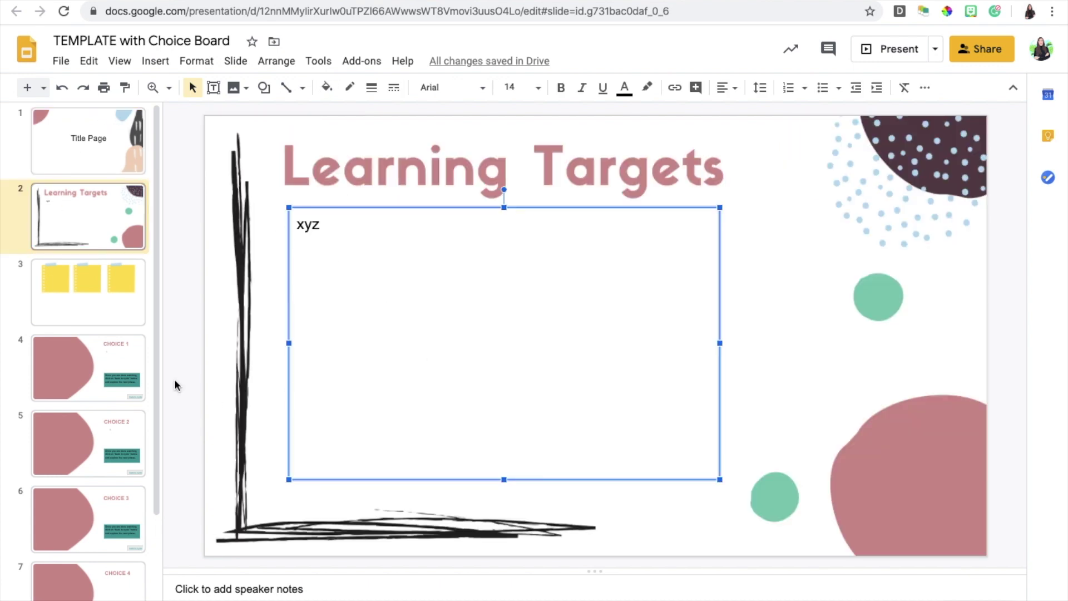
# Go to slide 3 and select its three-sticky-note image
pyautogui.click(101, 315)
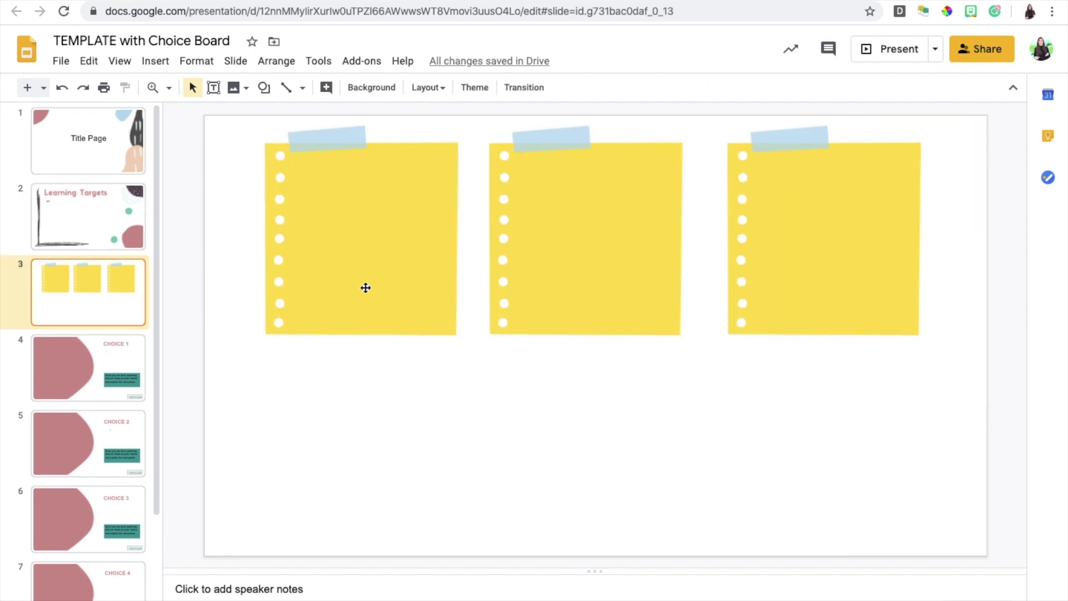
pyautogui.click(320, 257)
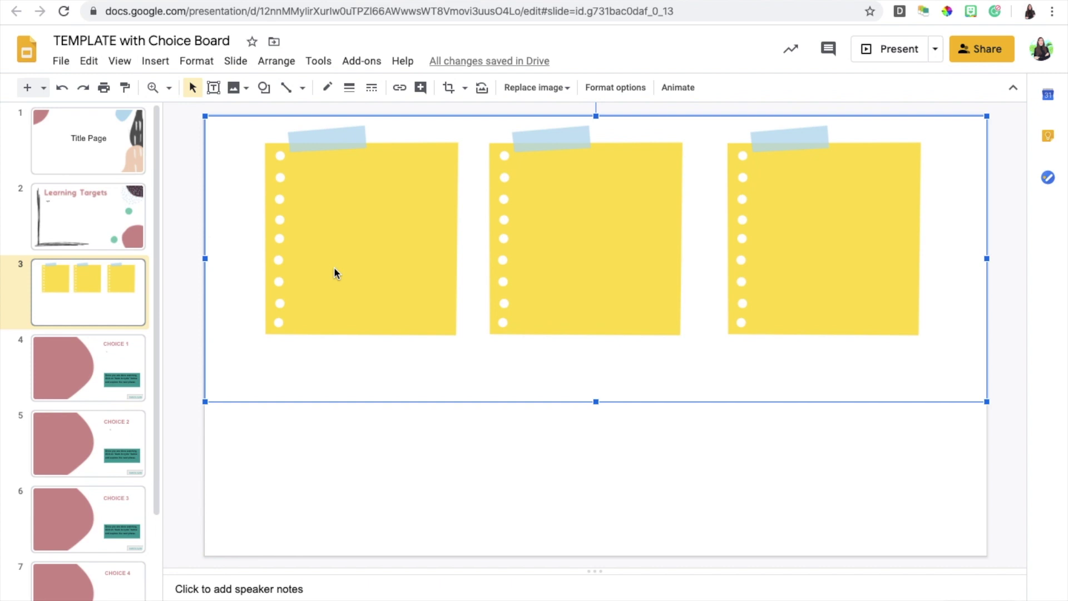
pyautogui.click(839, 452)
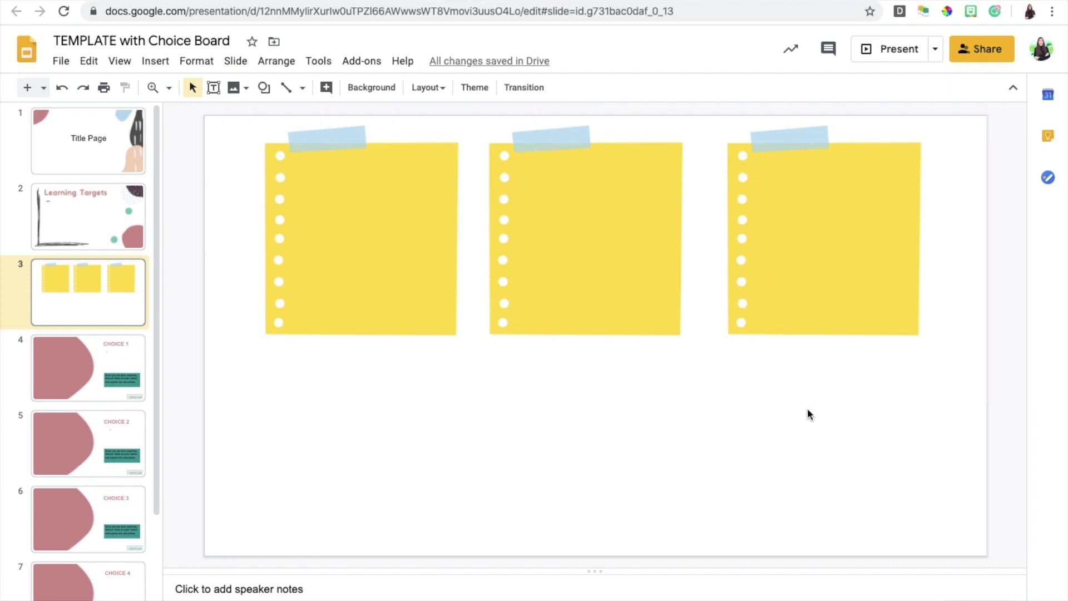
pyautogui.click(783, 263)
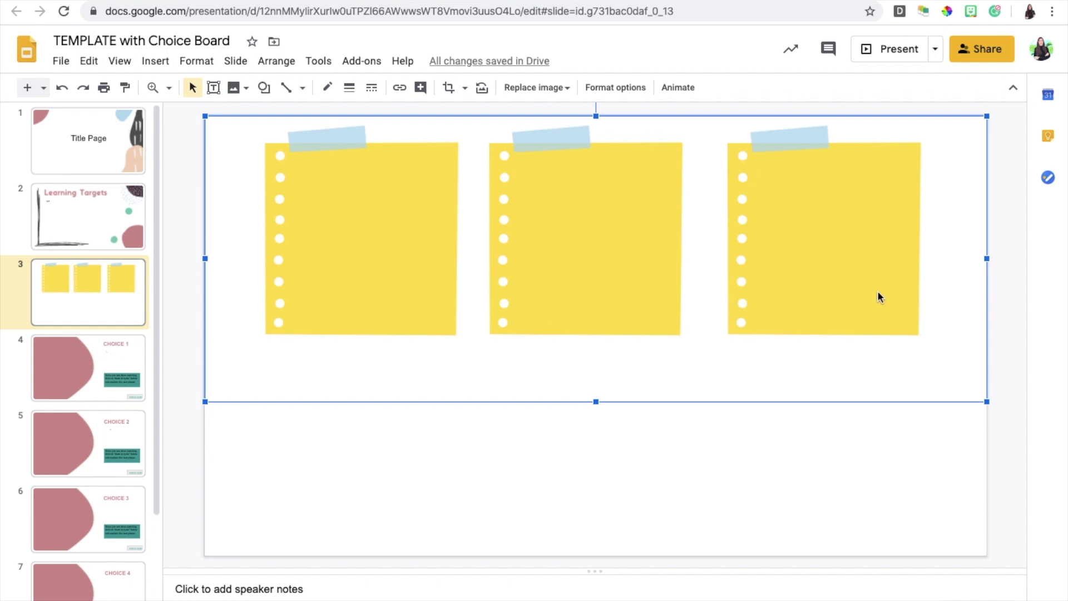
# Duplicate the sticky-note row, move the copy down, and shrink both rows
pyautogui.click(862, 418)
pyautogui.click(738, 271)
pyautogui.hotkey('ctrl', 'd')
pyautogui.moveTo(639, 317); pyautogui.dragTo(632, 471)
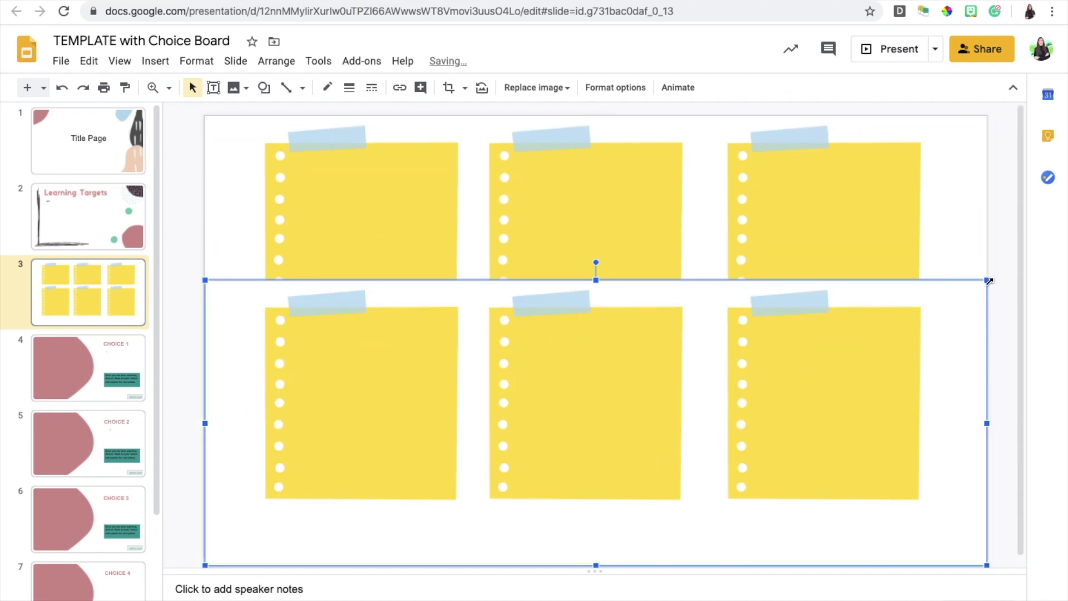
pyautogui.moveTo(989, 281); pyautogui.dragTo(848, 333)
pyautogui.click(944, 362)
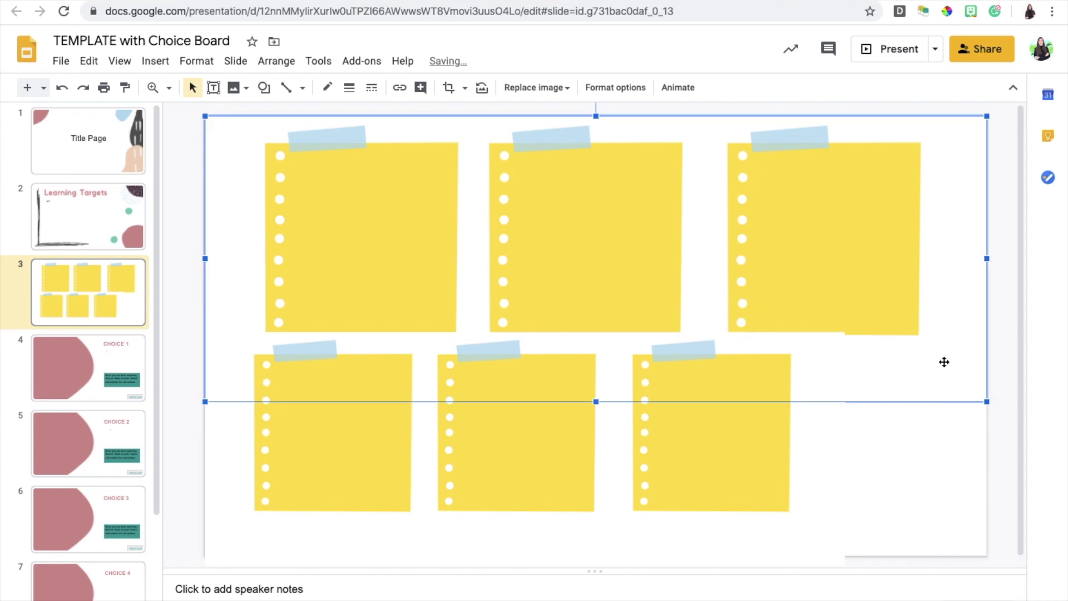
pyautogui.moveTo(986, 400); pyautogui.dragTo(670, 281)
# Duplicate the lower row into a third row, then position and shrink the rows into a three-row grid
pyautogui.moveTo(700, 446); pyautogui.dragTo(697, 376)
pyautogui.hotkey('ctrl', 'd')
pyautogui.moveTo(762, 389); pyautogui.dragTo(789, 471)
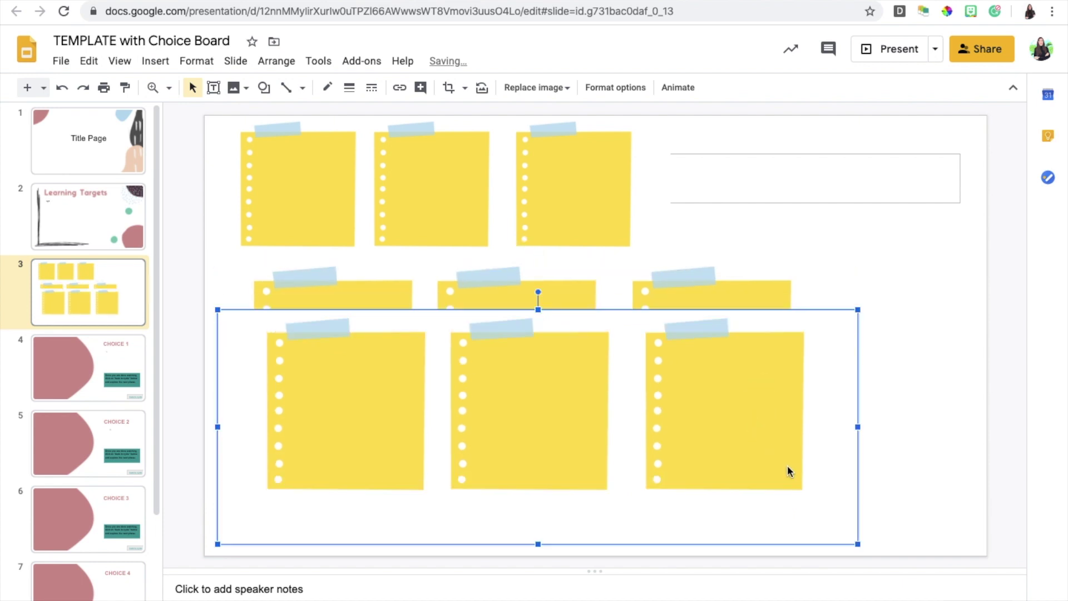
pyautogui.moveTo(857, 543); pyautogui.dragTo(691, 482)
pyautogui.moveTo(619, 422); pyautogui.dragTo(603, 499)
pyautogui.moveTo(752, 335)
pyautogui.mouseDown()
pyautogui.moveTo(734, 330)
pyautogui.moveTo(757, 322)
pyautogui.mouseUp()
pyautogui.moveTo(845, 485); pyautogui.dragTo(607, 406)
# Enlarge the middle row of notes to match the others, undoing an accidental nudge of the bottom row
pyautogui.click(755, 383)
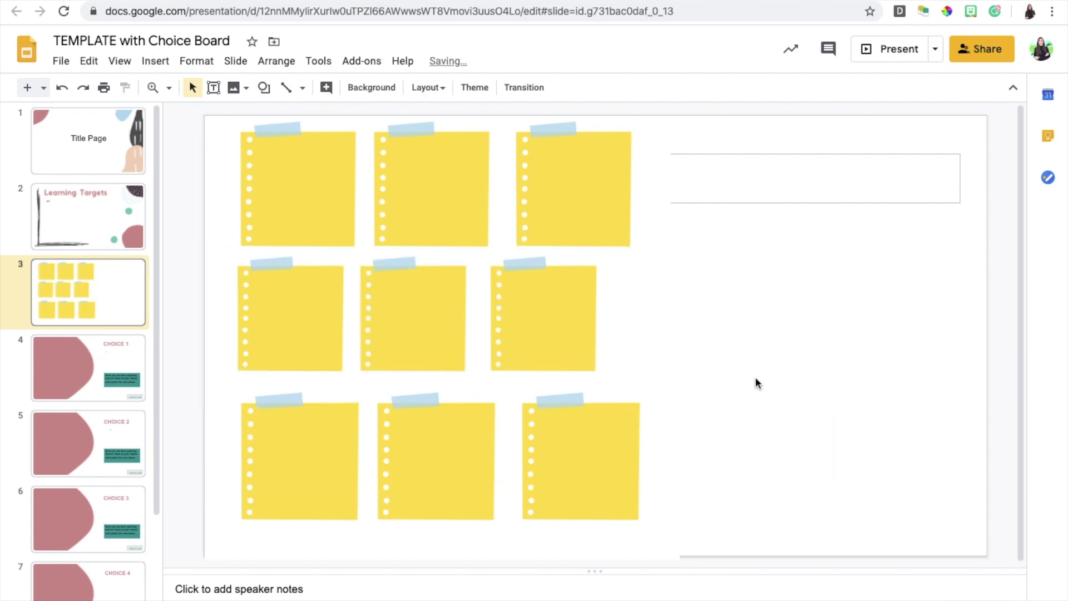
pyautogui.click(592, 331)
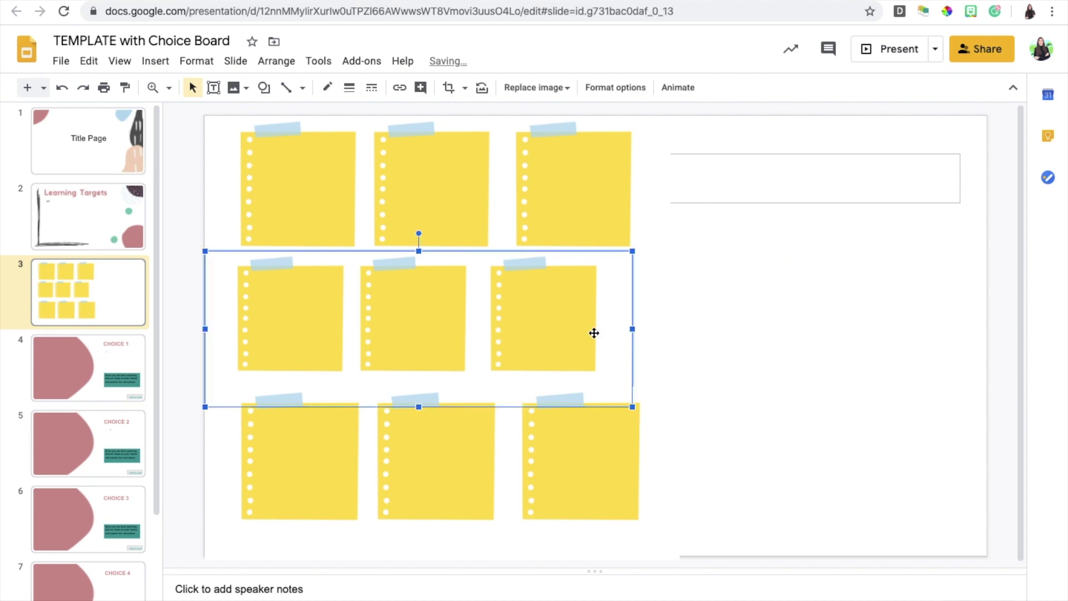
pyautogui.click(641, 415)
pyautogui.moveTo(641, 415); pyautogui.dragTo(639, 419)
pyautogui.hotkey('ctrl', 'z')
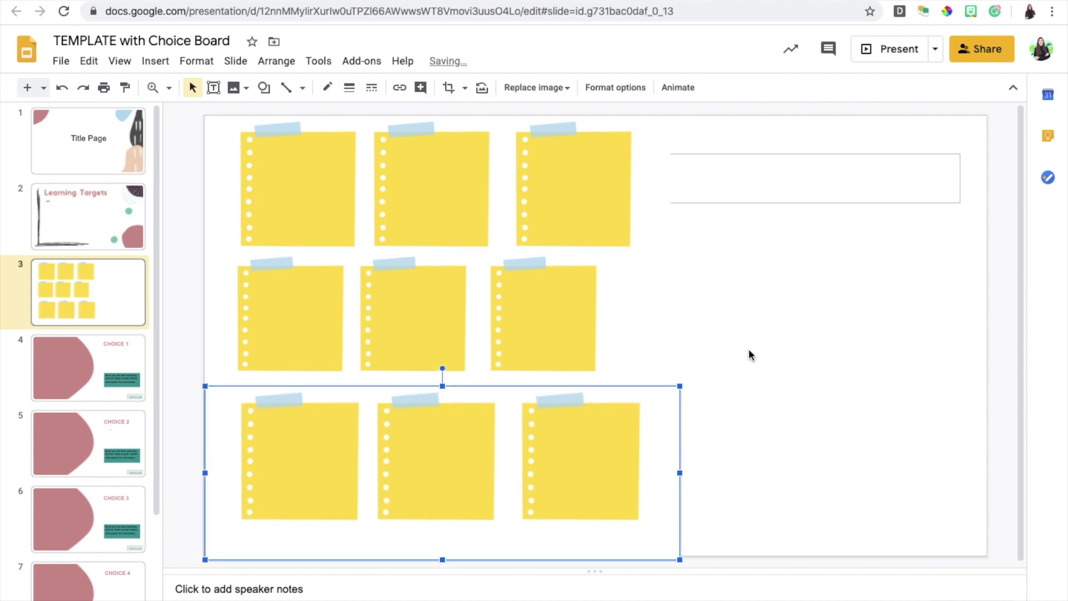
pyautogui.click(620, 311)
pyautogui.moveTo(633, 407); pyautogui.dragTo(653, 425)
pyautogui.click(725, 401)
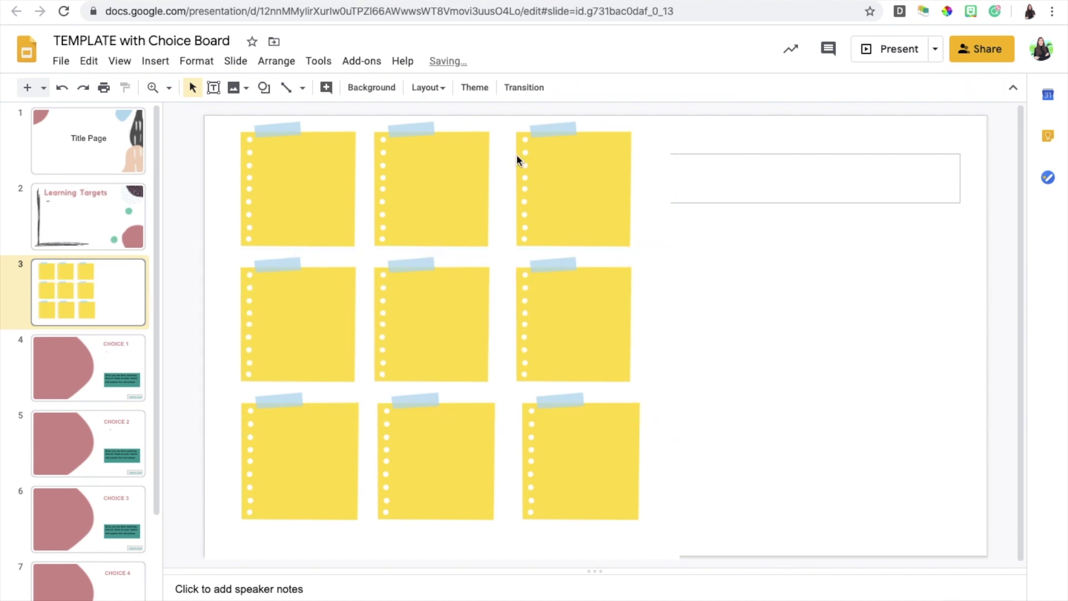
# Crop the right side off the top row, then undo four changes back toward fewer rows
pyautogui.doubleClick(605, 171)
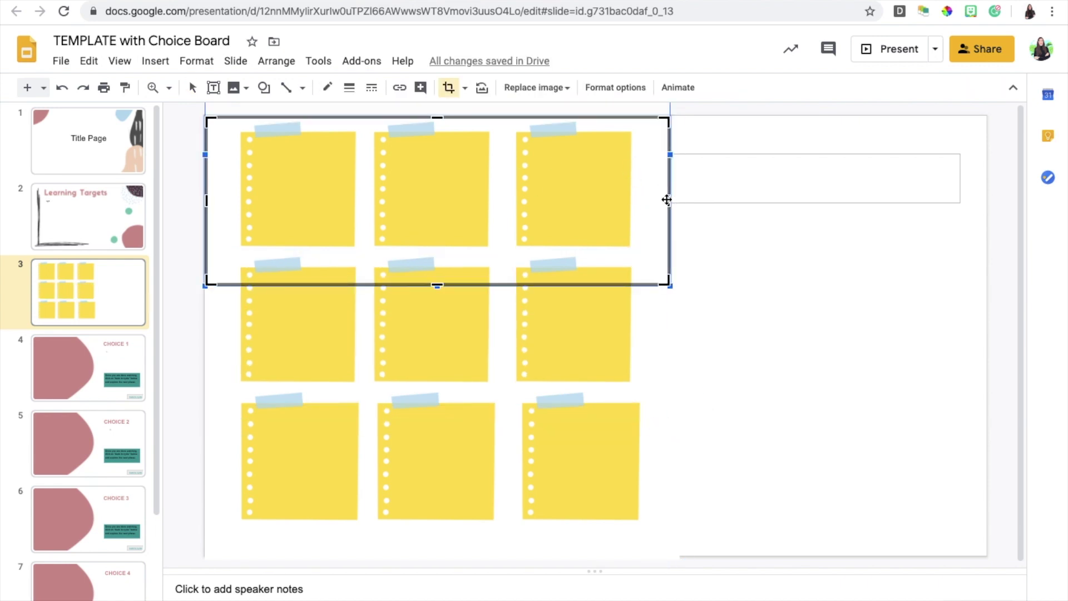
pyautogui.moveTo(669, 201); pyautogui.dragTo(503, 192)
pyautogui.click(827, 288)
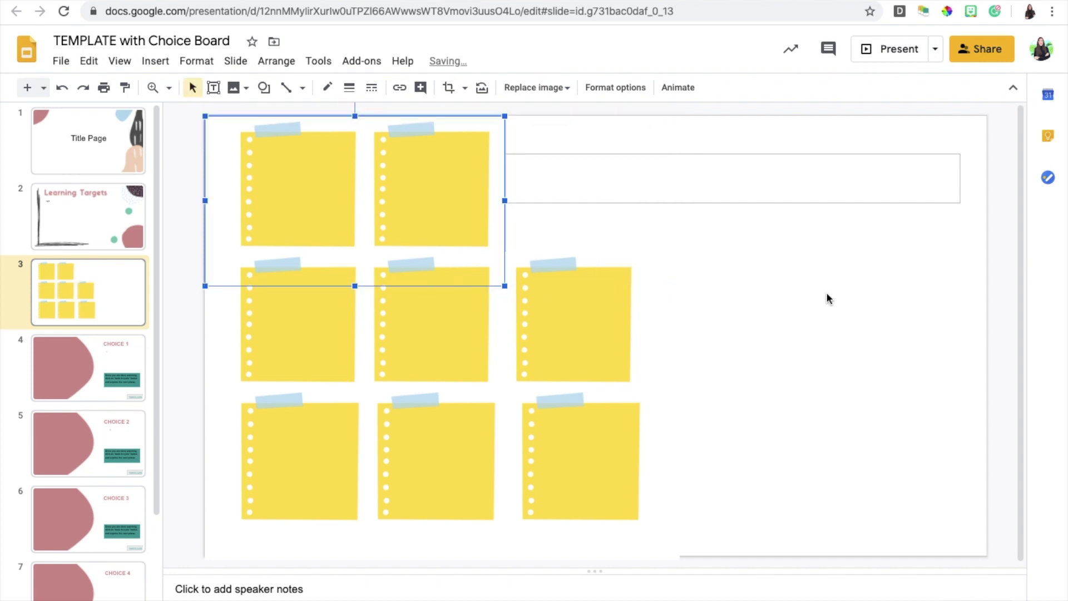
pyautogui.click(826, 294)
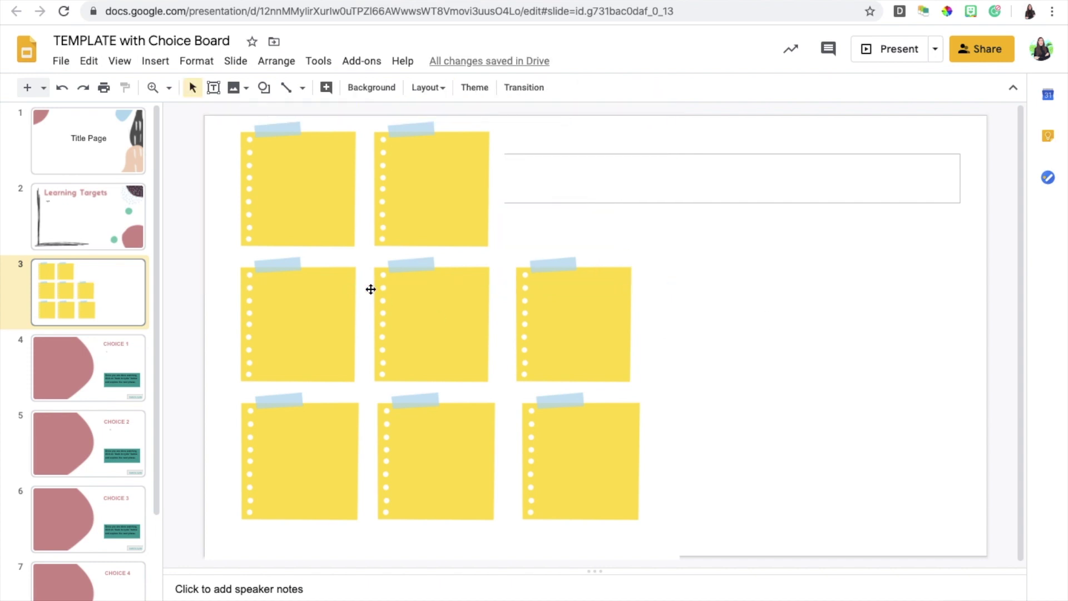
pyautogui.hotkey('ctrl', 'z')
pyautogui.hotkey('ctrl', 'z')
pyautogui.hotkey('ctrl', 'z')
pyautogui.hotkey('ctrl', 'z')
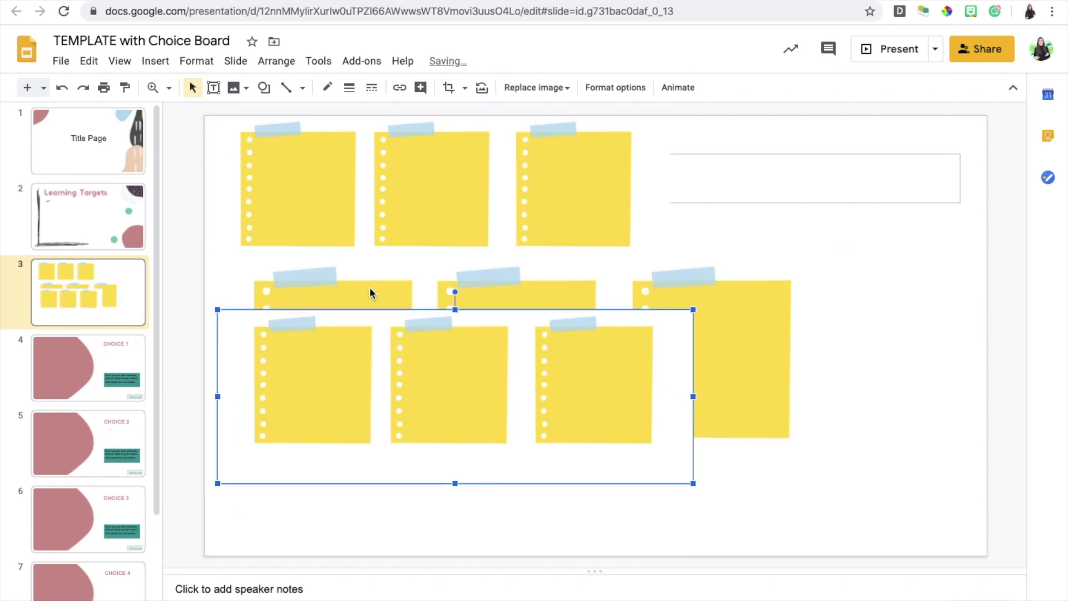
pyautogui.hotkey('ctrl', 'z')
pyautogui.hotkey('ctrl', 'z')
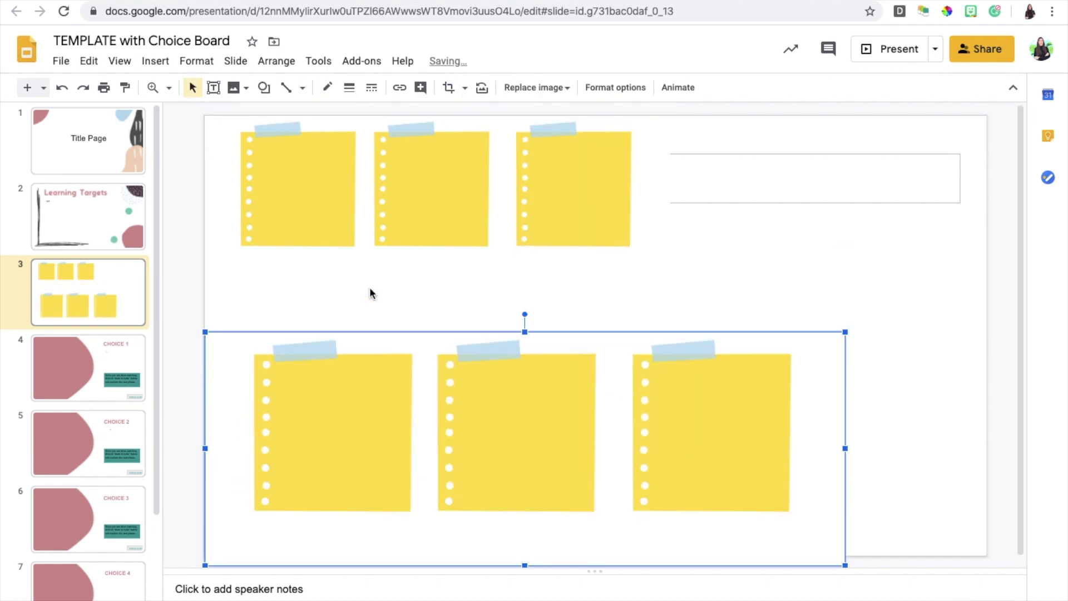
pyautogui.hotkey('ctrl', 'z')
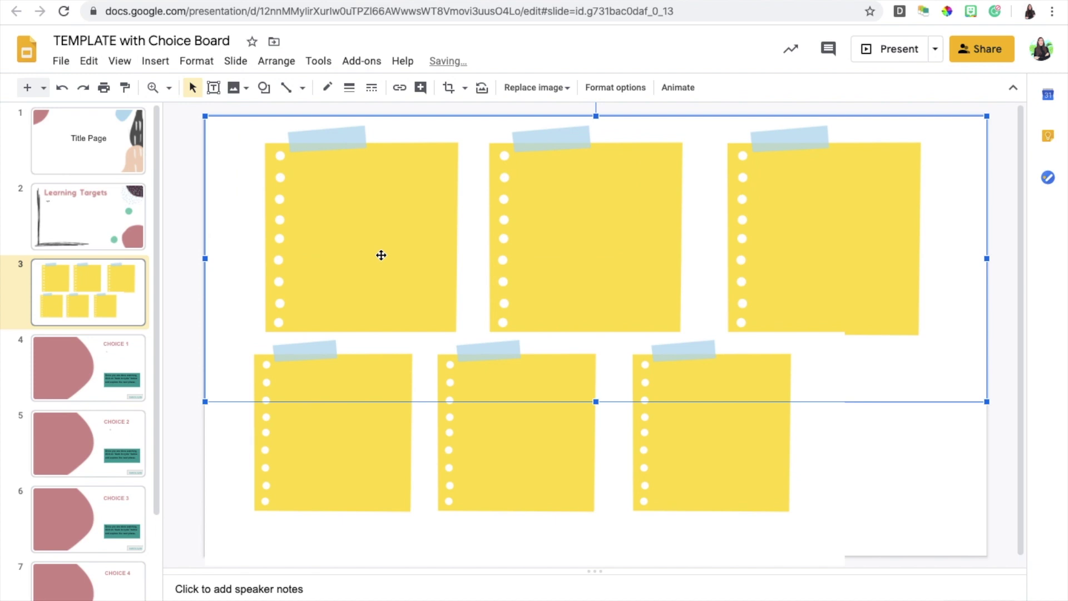
pyautogui.hotkey('ctrl', 'z')
# Move the remaining note row up, enlarge it, and add a 'CHOICE 1' text box on the first note
pyautogui.moveTo(472, 492); pyautogui.dragTo(472, 306)
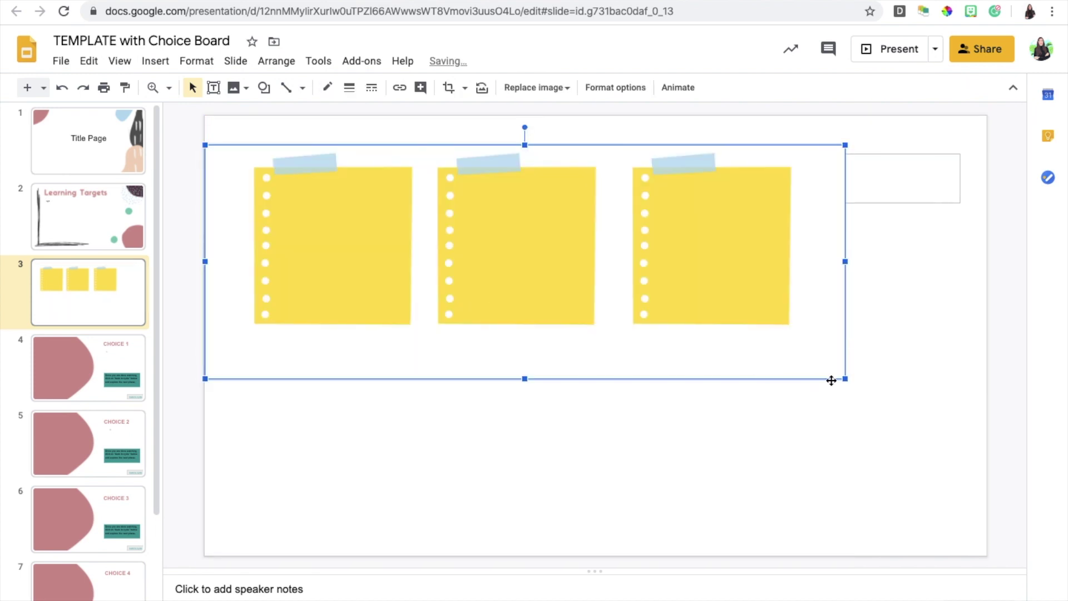
pyautogui.moveTo(845, 378); pyautogui.dragTo(974, 432)
pyautogui.click(164, 64)
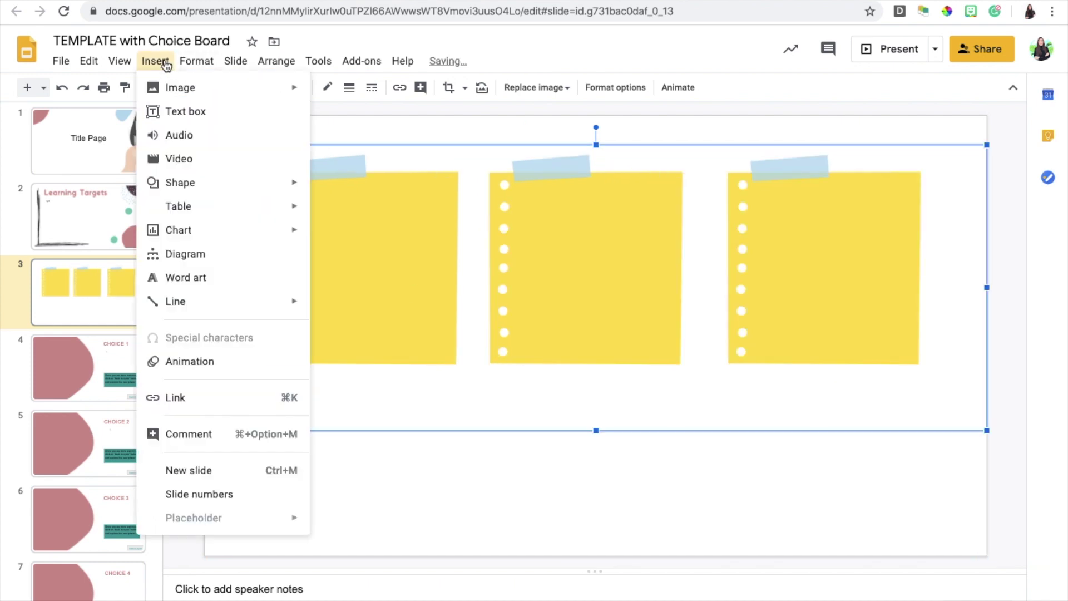
pyautogui.click(189, 111)
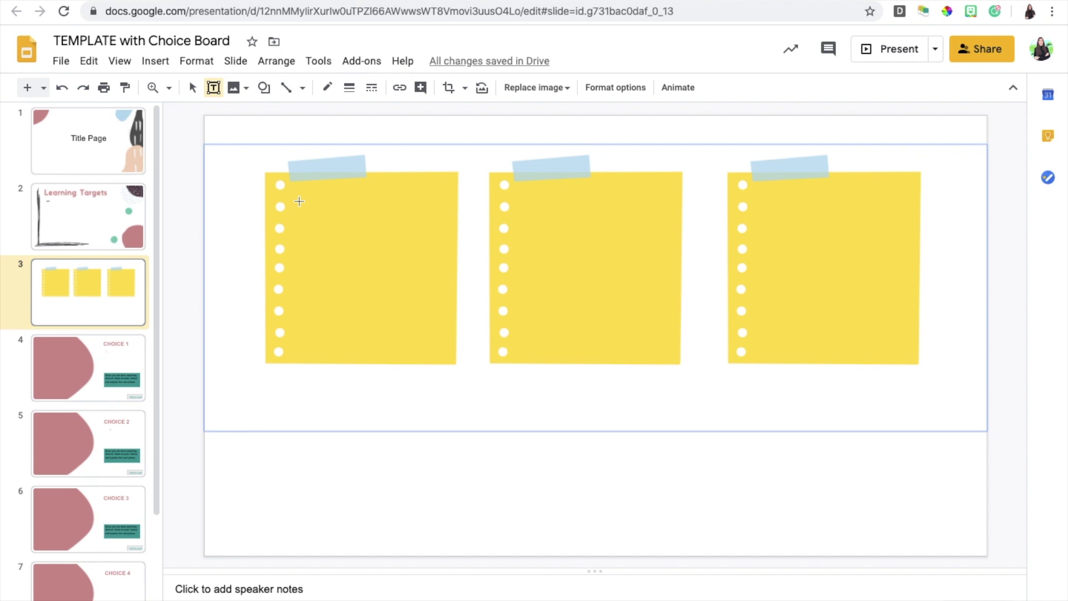
pyautogui.moveTo(299, 197); pyautogui.dragTo(448, 344)
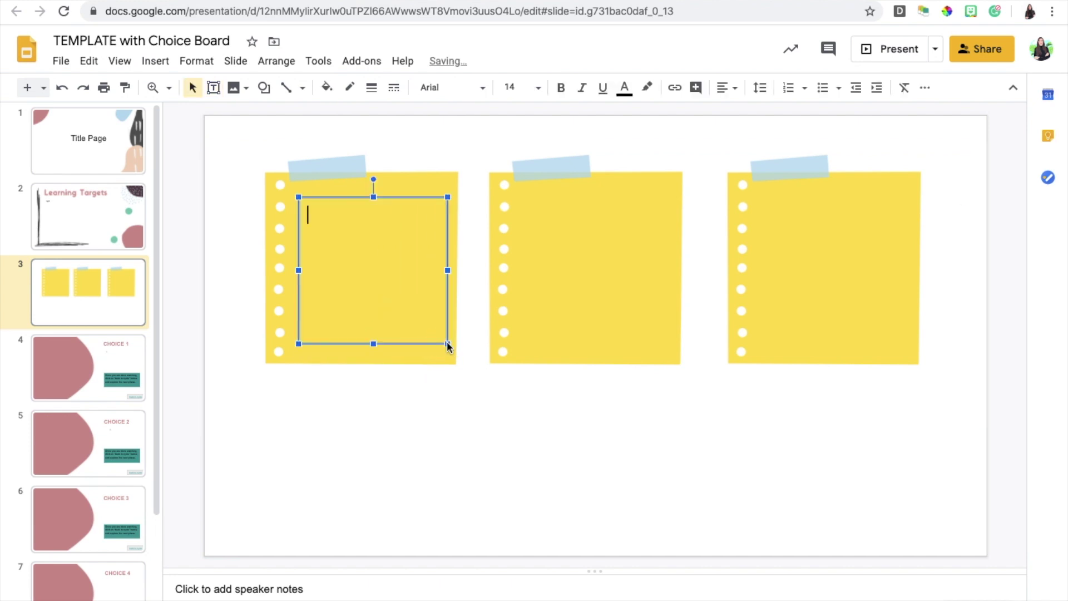
pyautogui.write('CHOICE 2')
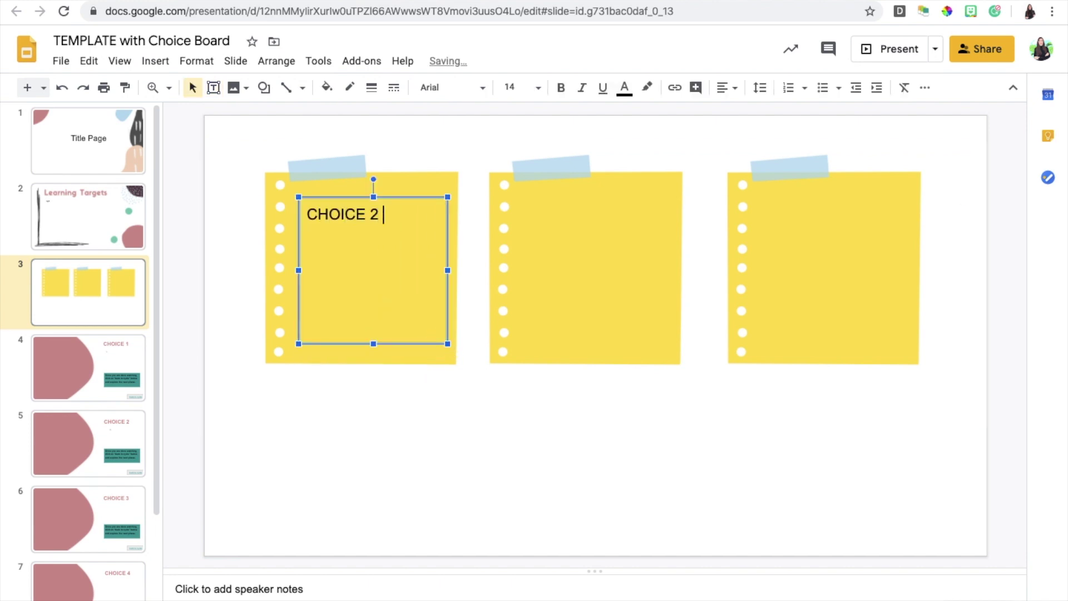
pyautogui.press('BackSpace')
pyautogui.write('1')
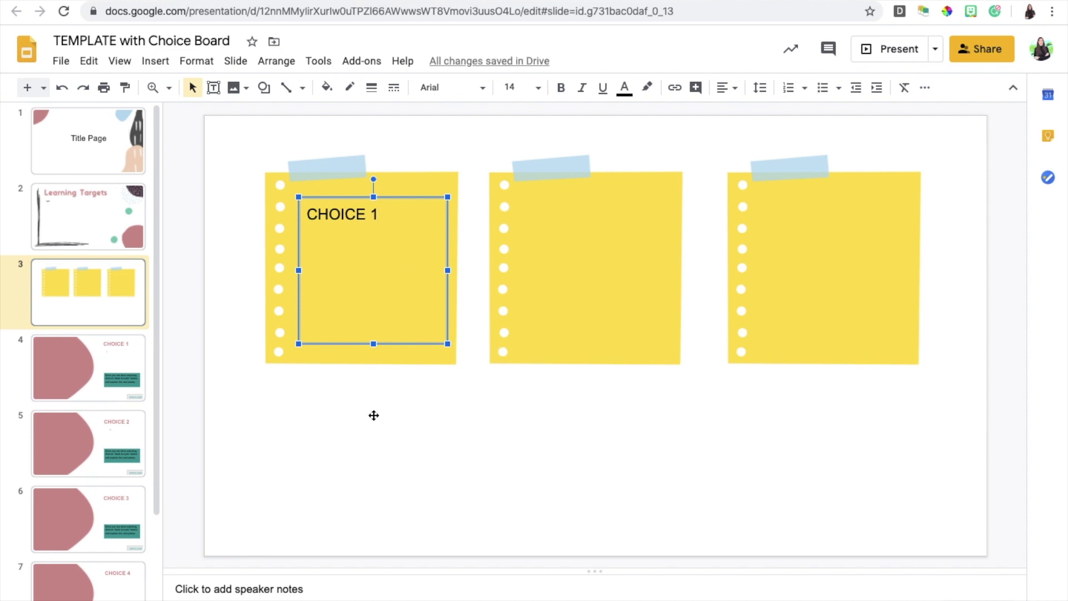
pyautogui.click(352, 440)
# Add a new blank slide after the sticky-note slide
pyautogui.doubleClick(343, 214)
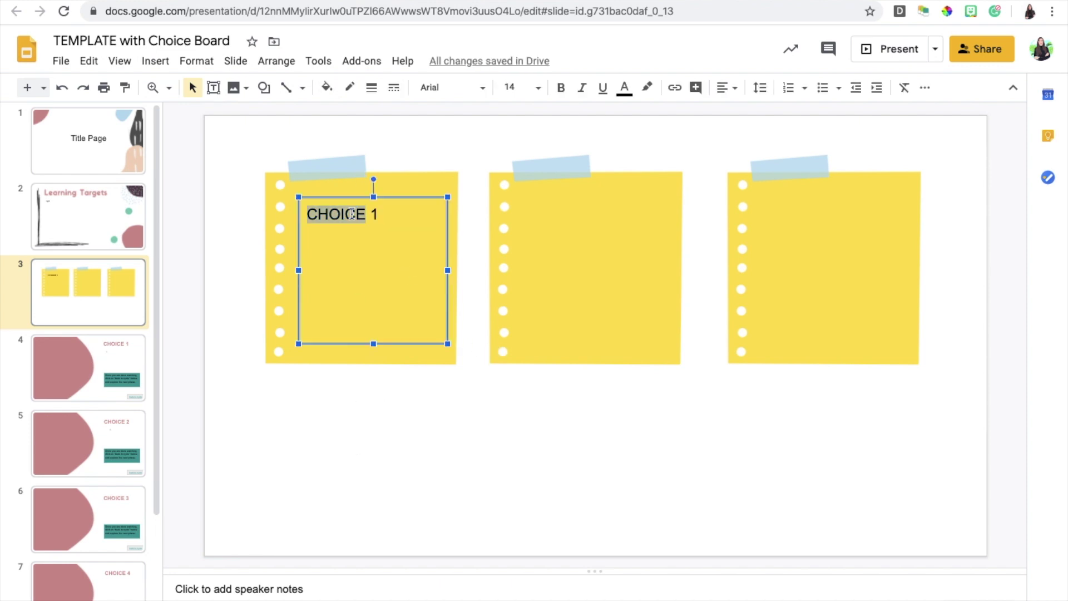
pyautogui.click(102, 279)
pyautogui.click(27, 87)
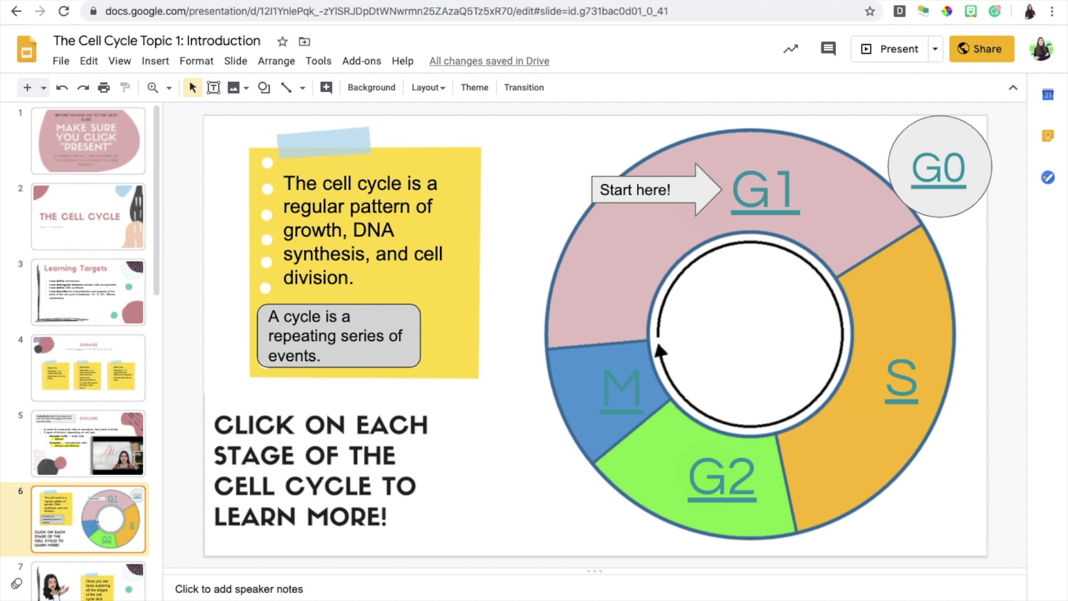
pyautogui.click(82, 473)
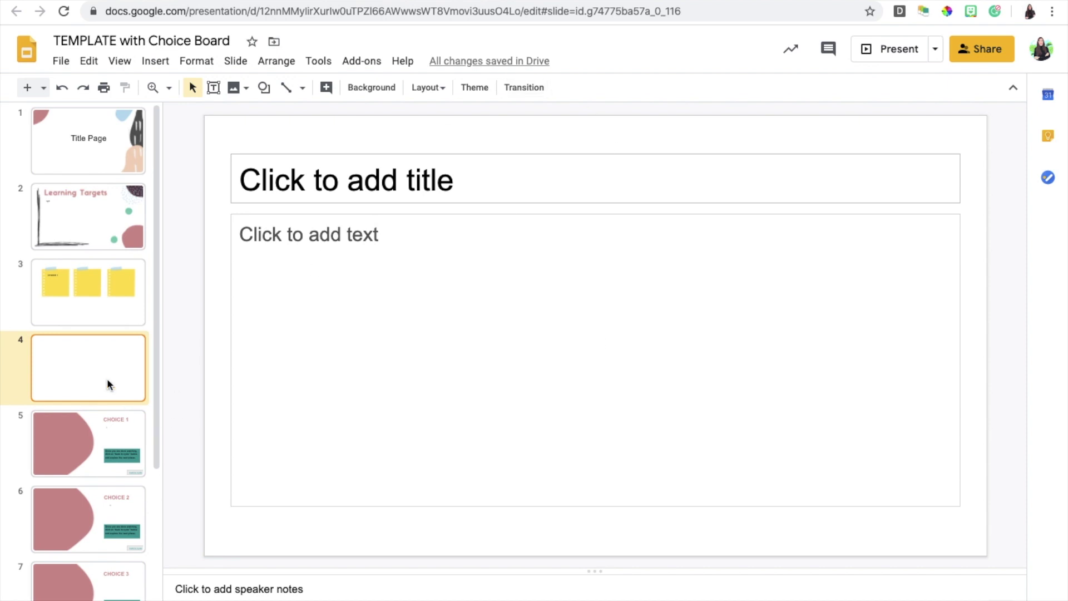
# Delete the blank slide 4, start linking the CHOICE 1 label, and check the CHOICE 1 slide 4
pyautogui.press('Delete')
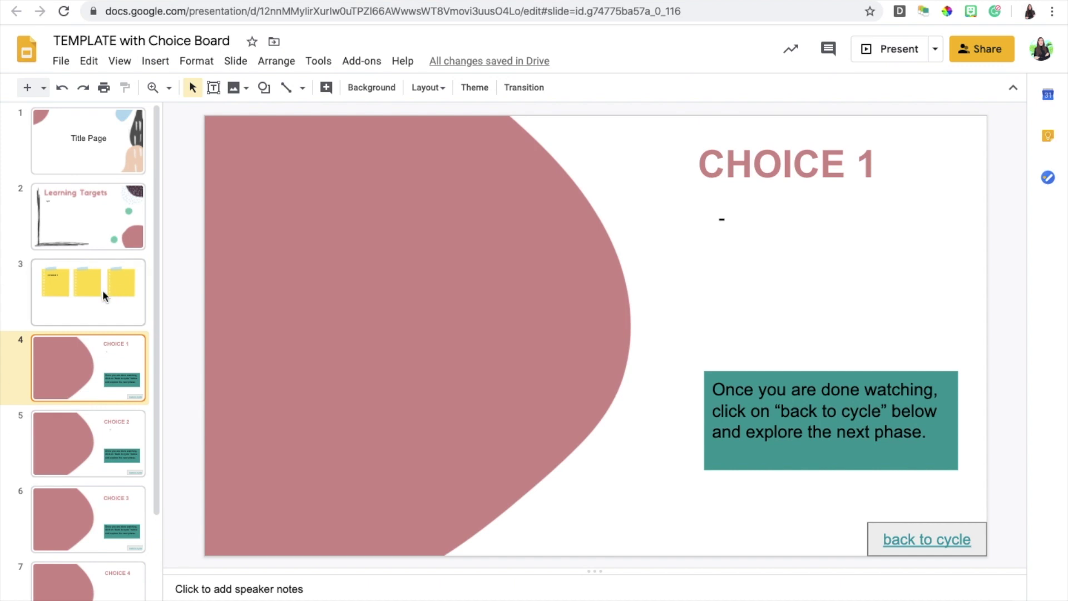
pyautogui.click(75, 296)
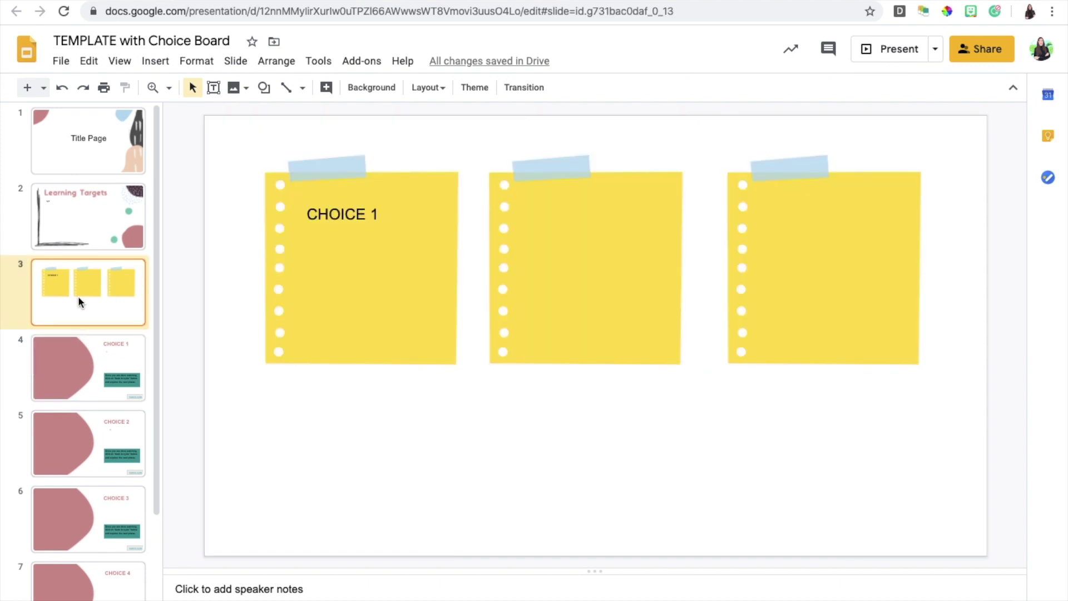
pyautogui.doubleClick(350, 215)
pyautogui.moveTo(389, 215); pyautogui.dragTo(295, 214)
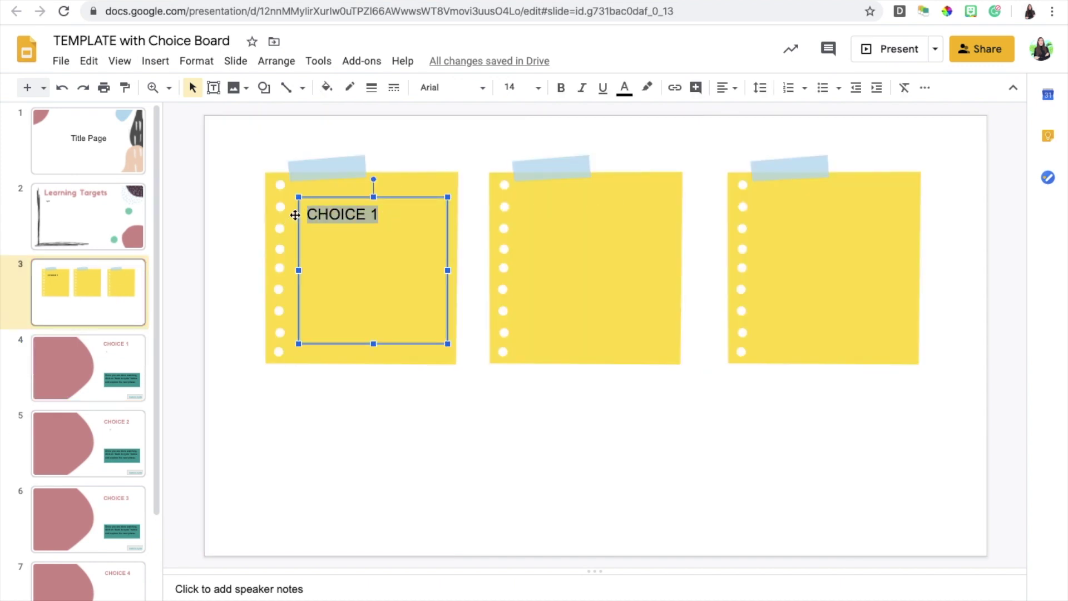
pyautogui.click(163, 67)
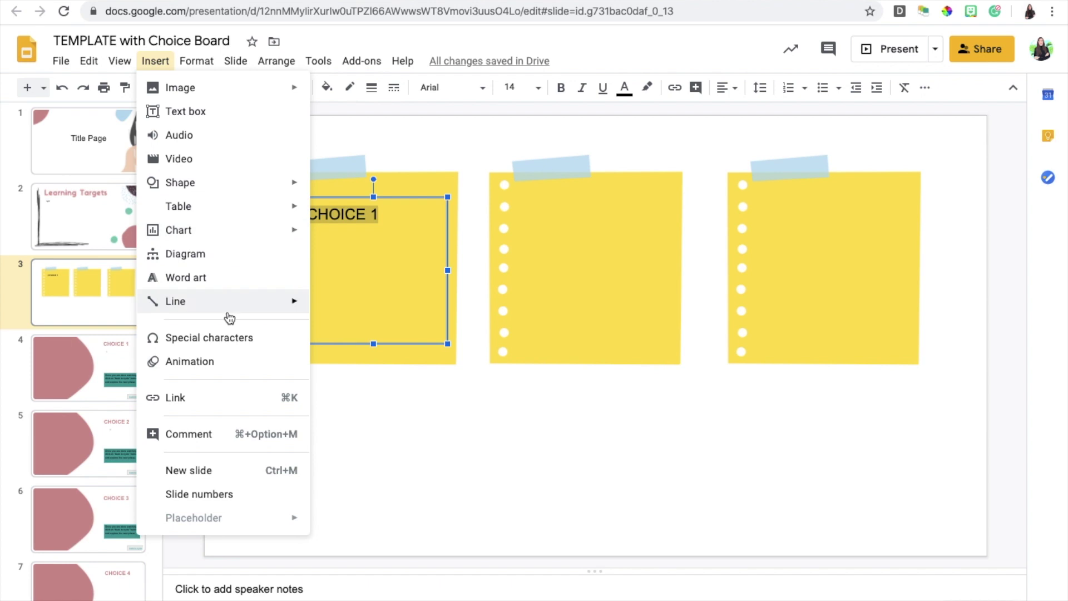
pyautogui.click(210, 403)
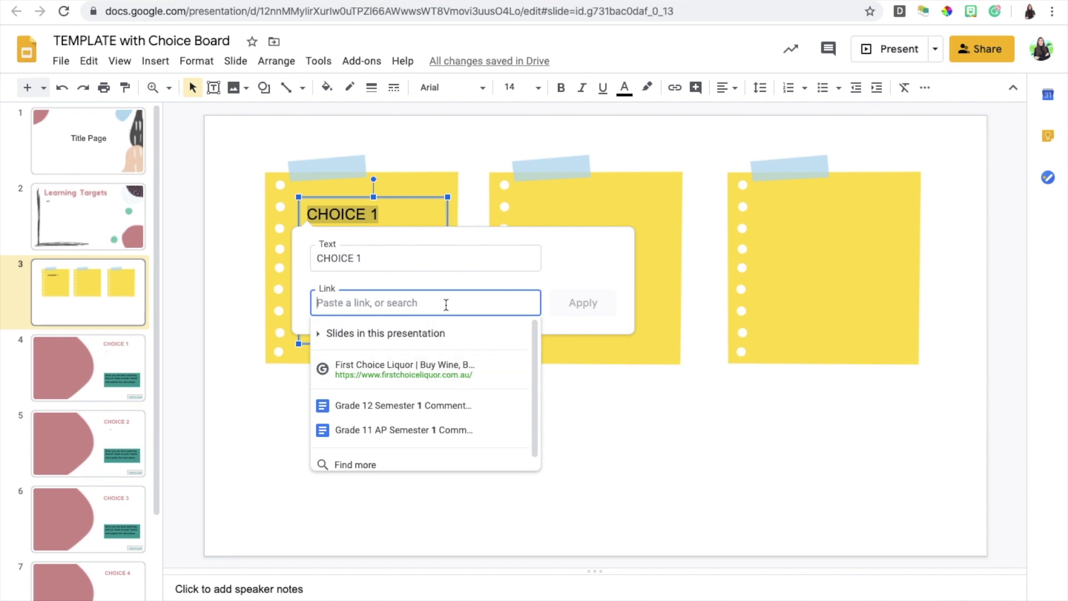
pyautogui.scroll(-1, 425, 396)
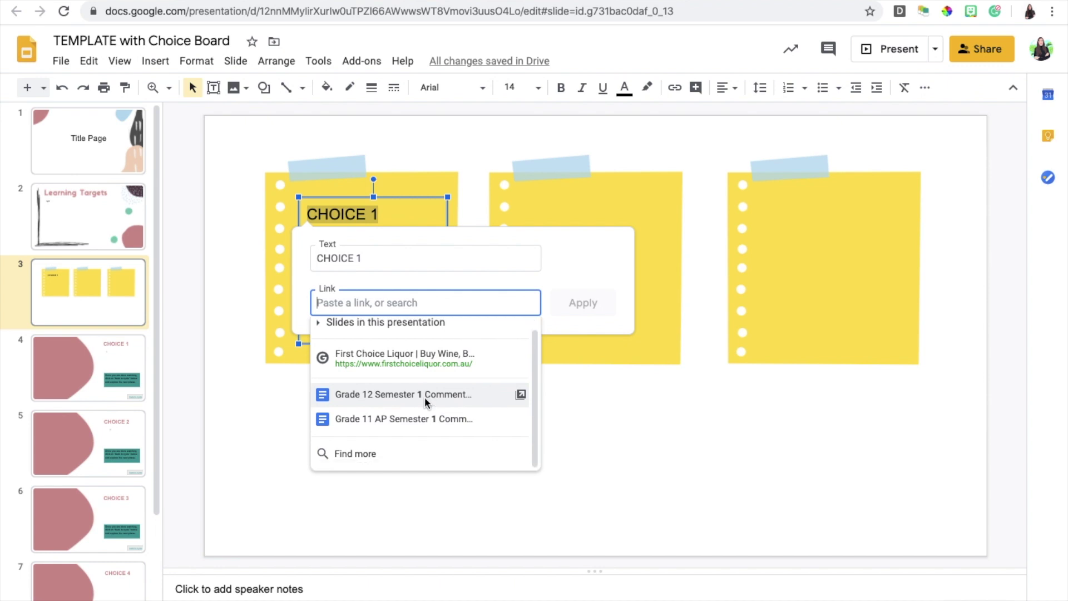
pyautogui.scroll(1, 425, 396)
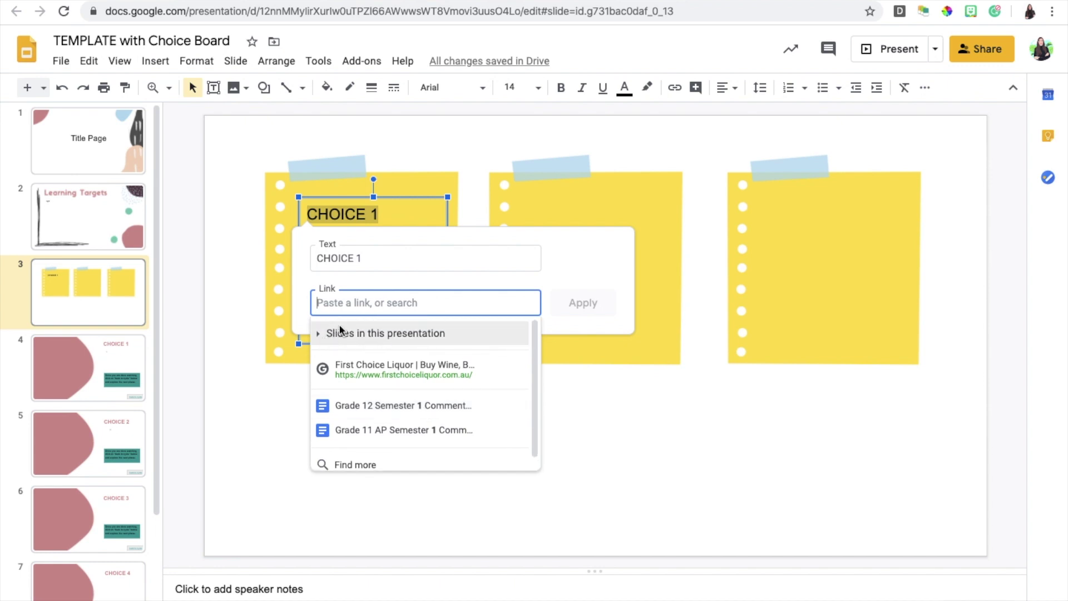
pyautogui.click(109, 360)
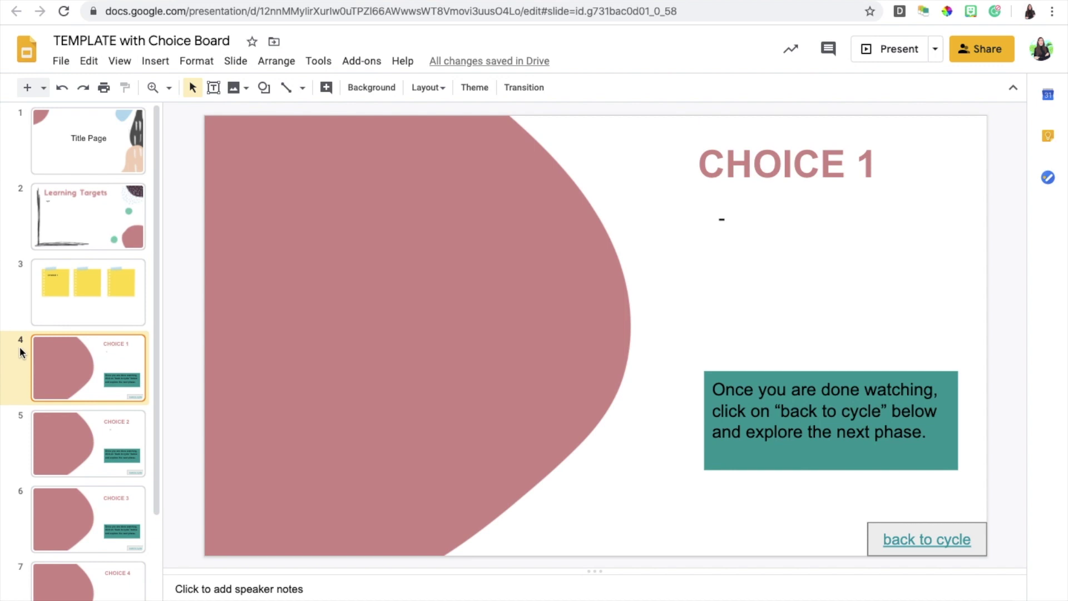
# Reselect the CHOICE 1 text on slide 3 and link it to Slide 4 of this presentation
pyautogui.click(86, 305)
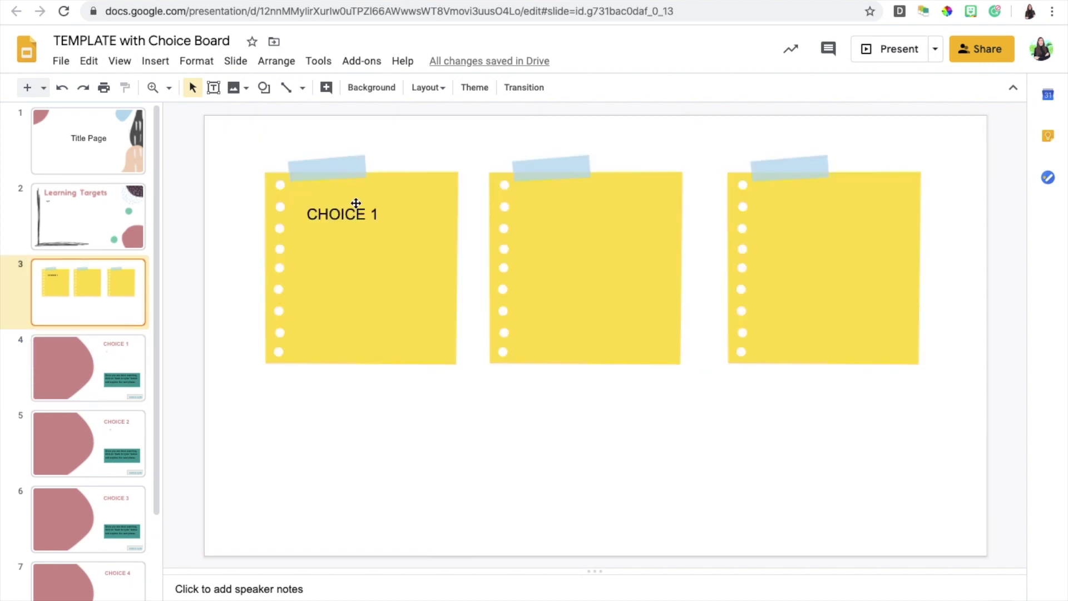
pyautogui.click(377, 215)
pyautogui.moveTo(394, 215); pyautogui.dragTo(271, 212)
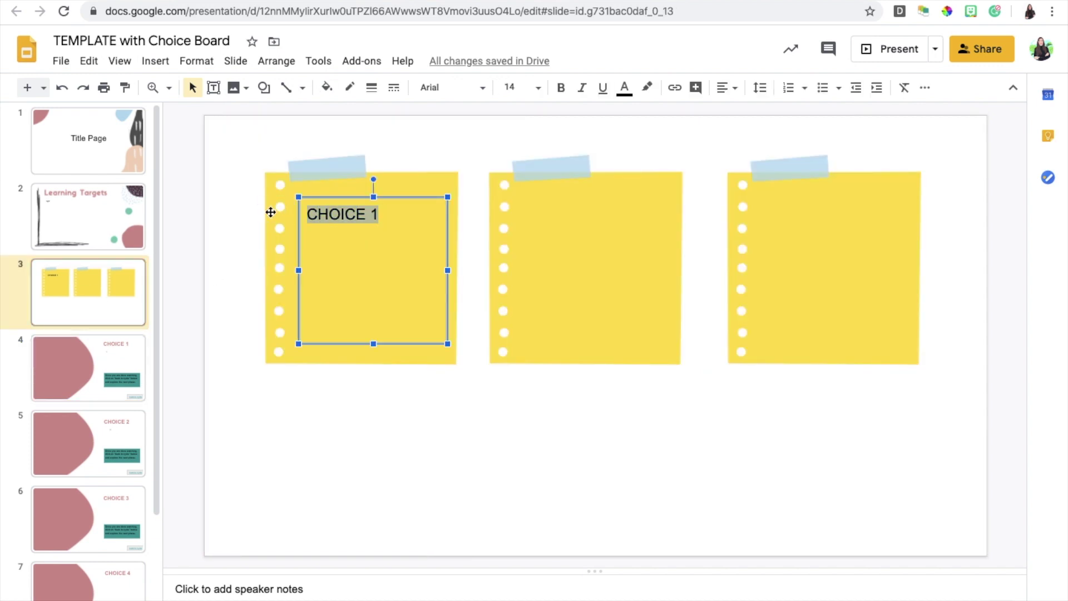
pyautogui.click(158, 62)
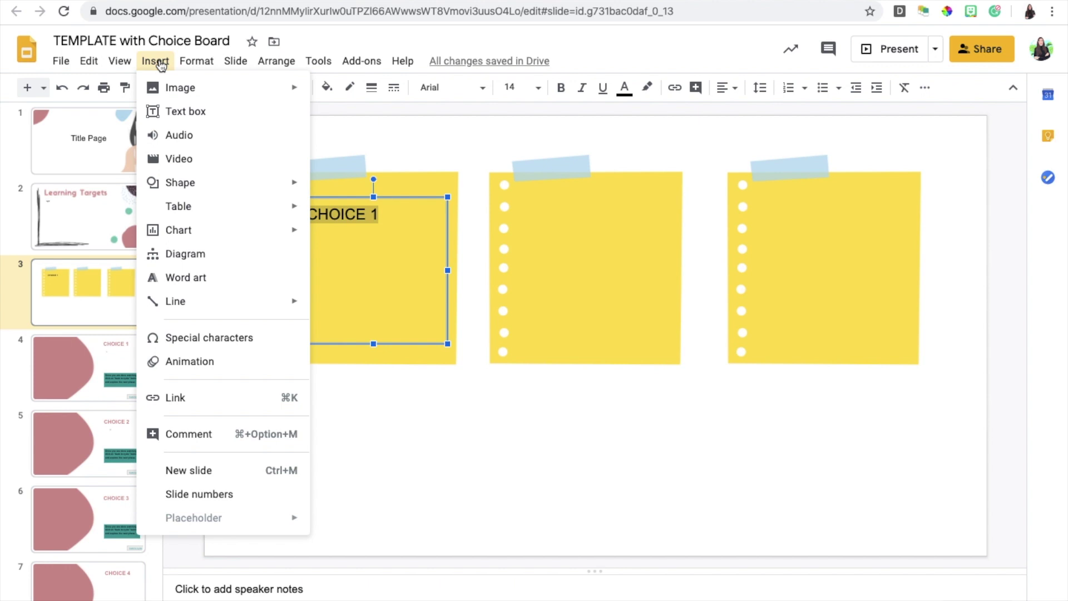
pyautogui.click(199, 403)
pyautogui.click(367, 333)
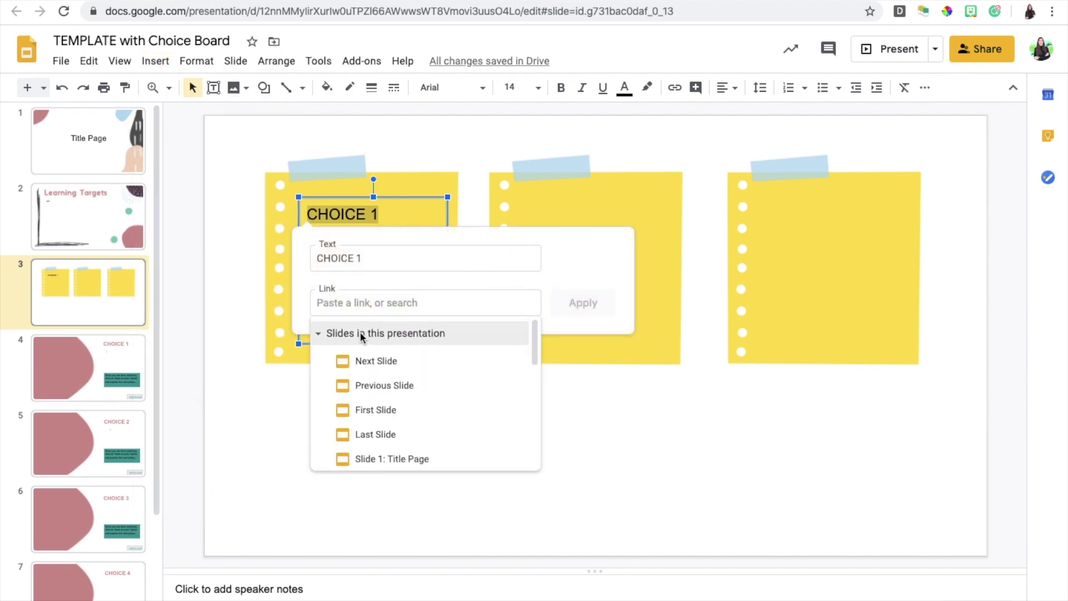
pyautogui.scroll(-2, 378, 434)
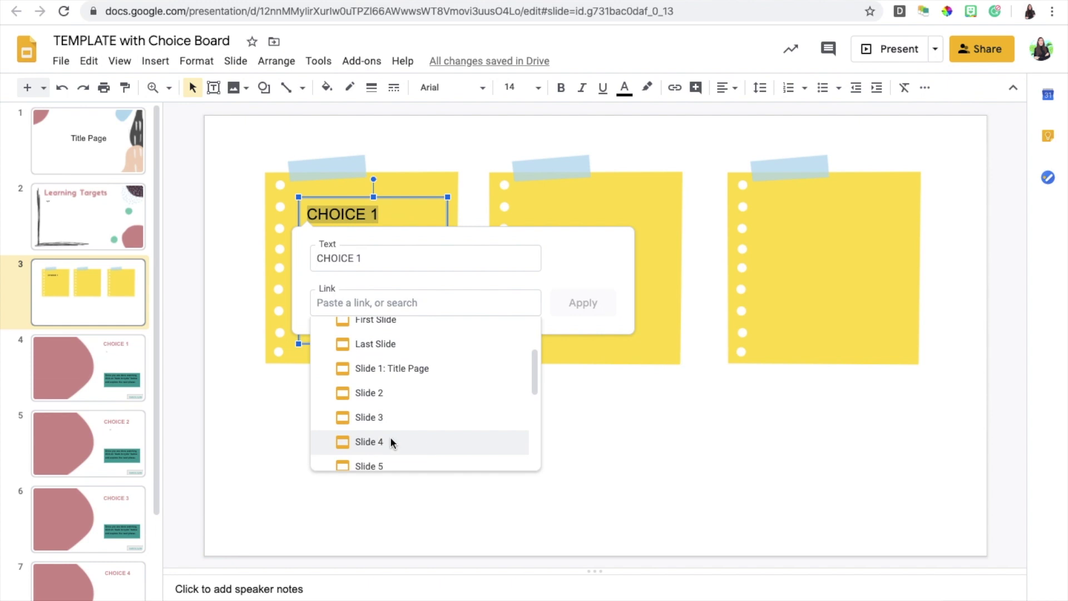
pyautogui.click(390, 442)
pyautogui.click(592, 303)
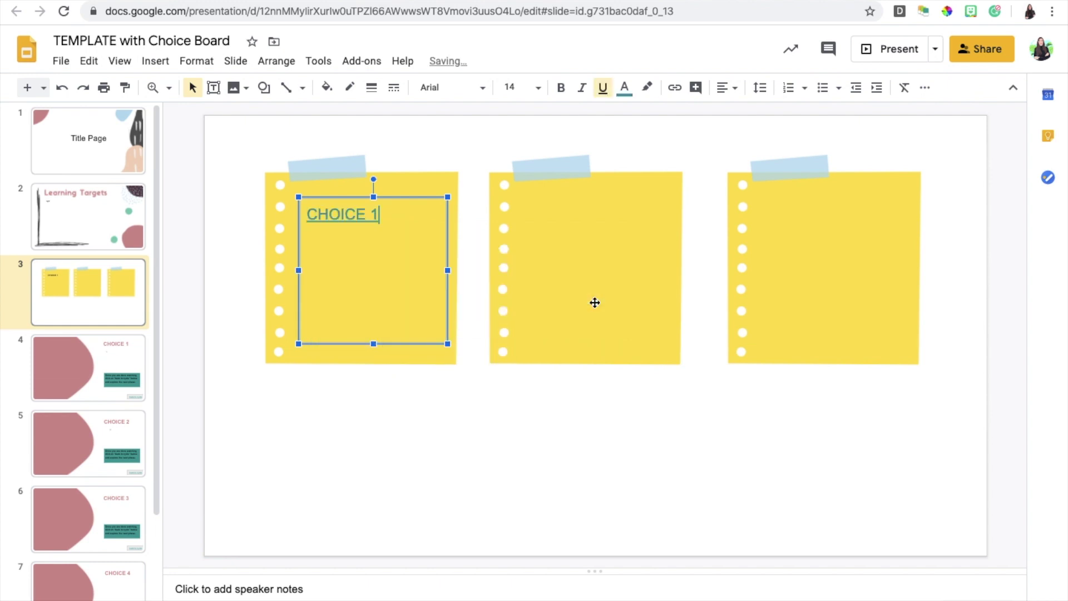
pyautogui.click(527, 422)
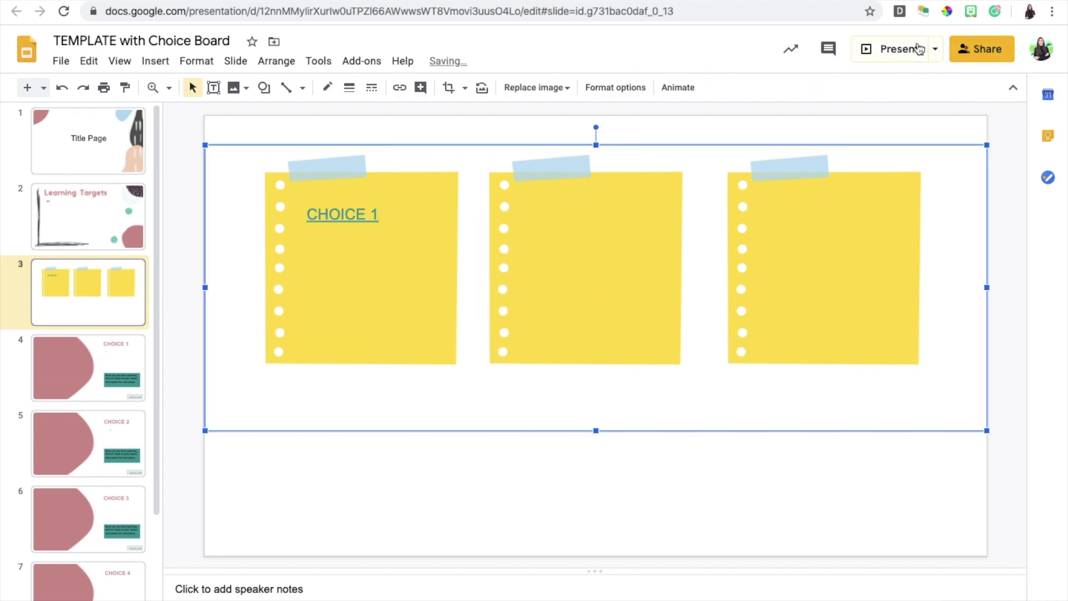
# Present from slide 3, test that CHOICE 1 jumps to slide 4, then exit the slideshow
pyautogui.click(883, 56)
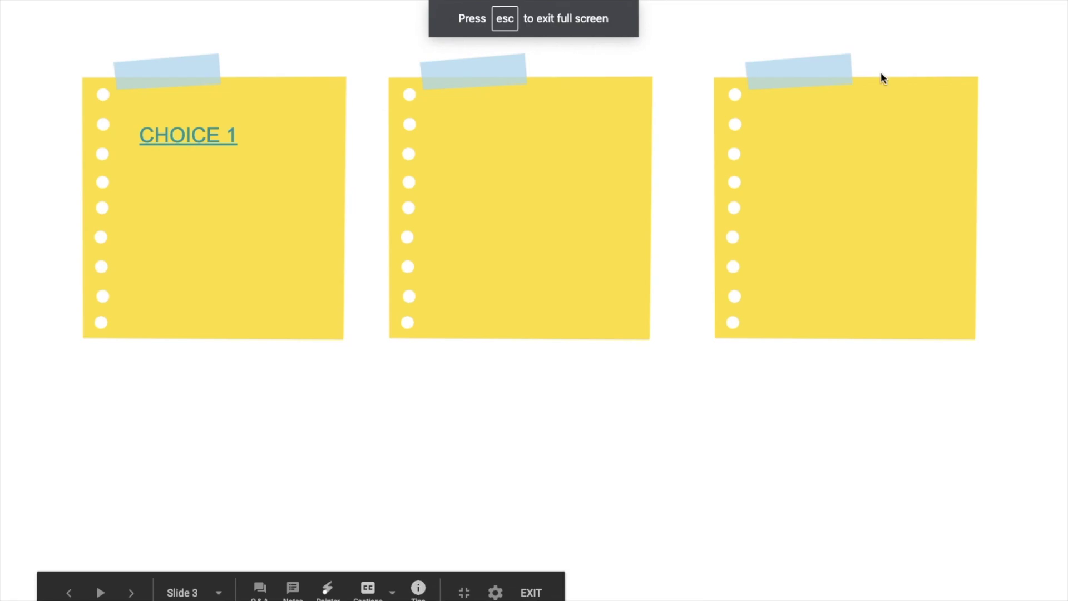
pyautogui.click(205, 141)
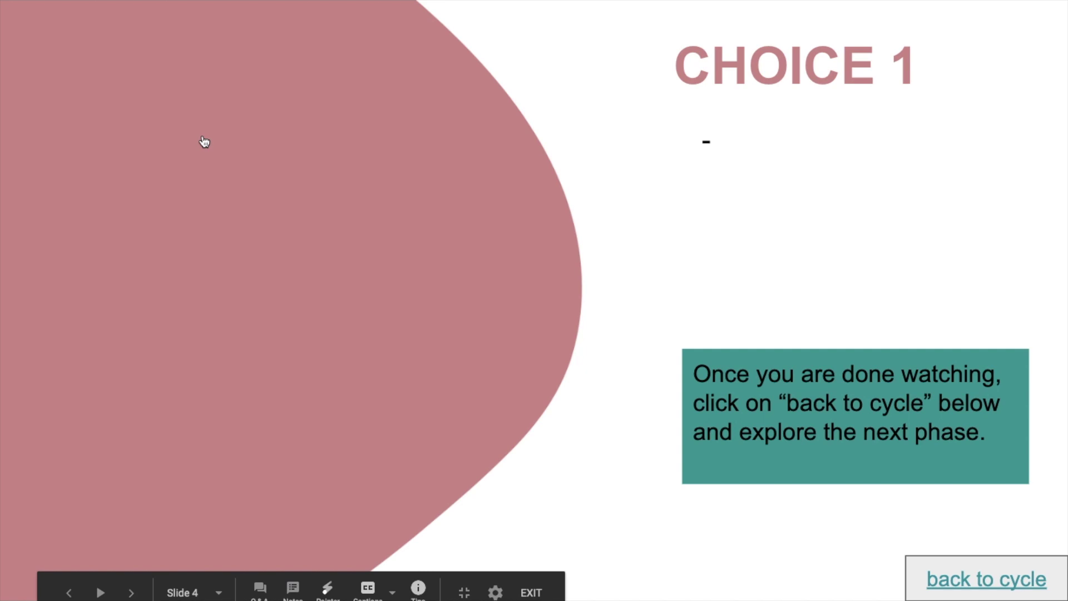
pyautogui.press('Escape')
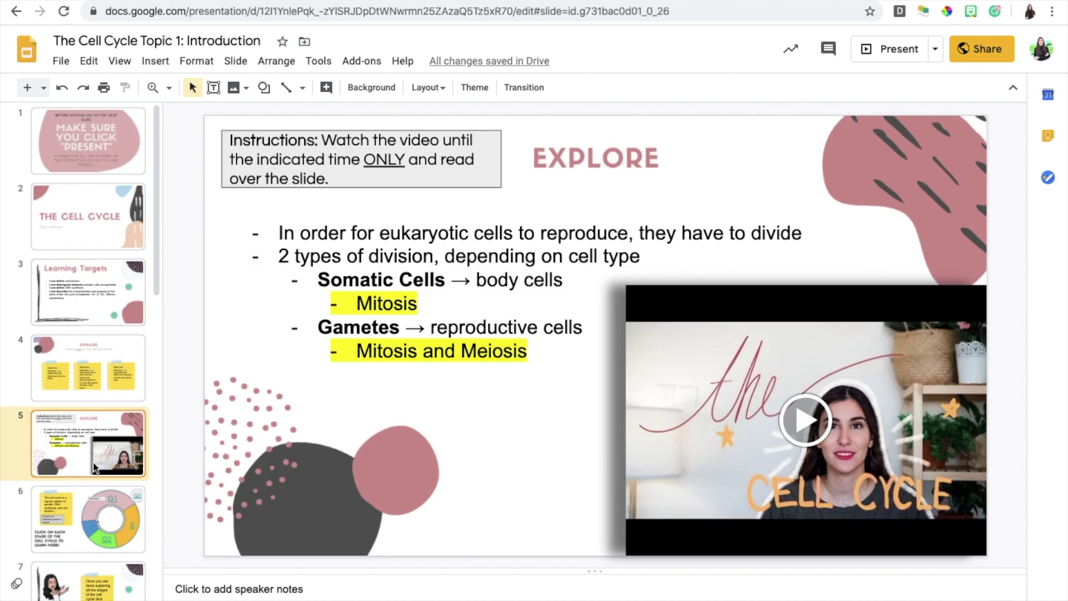
# Review the example deck's cell cycle diagram slide and G1 Phase slide
pyautogui.click(85, 500)
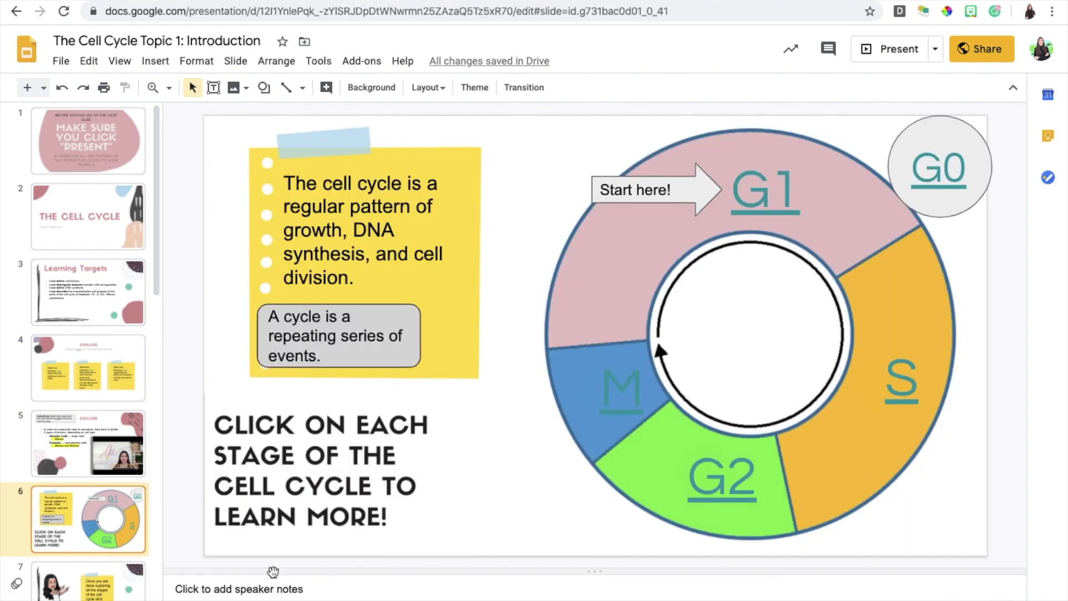
pyautogui.scroll(-3, 99, 534)
pyautogui.press('Down')
pyautogui.press('Down')
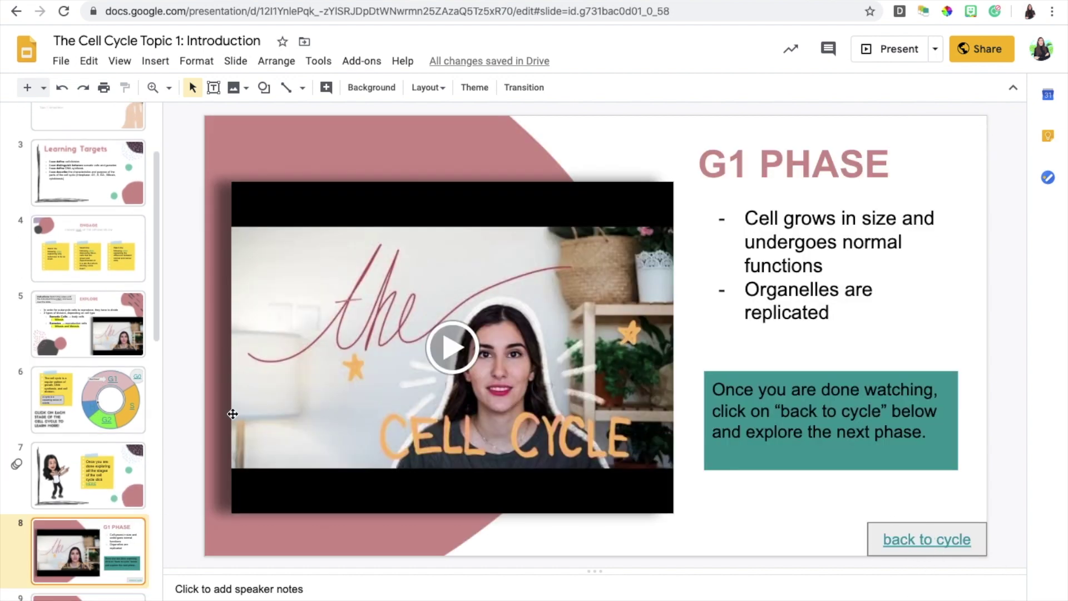
pyautogui.click(89, 395)
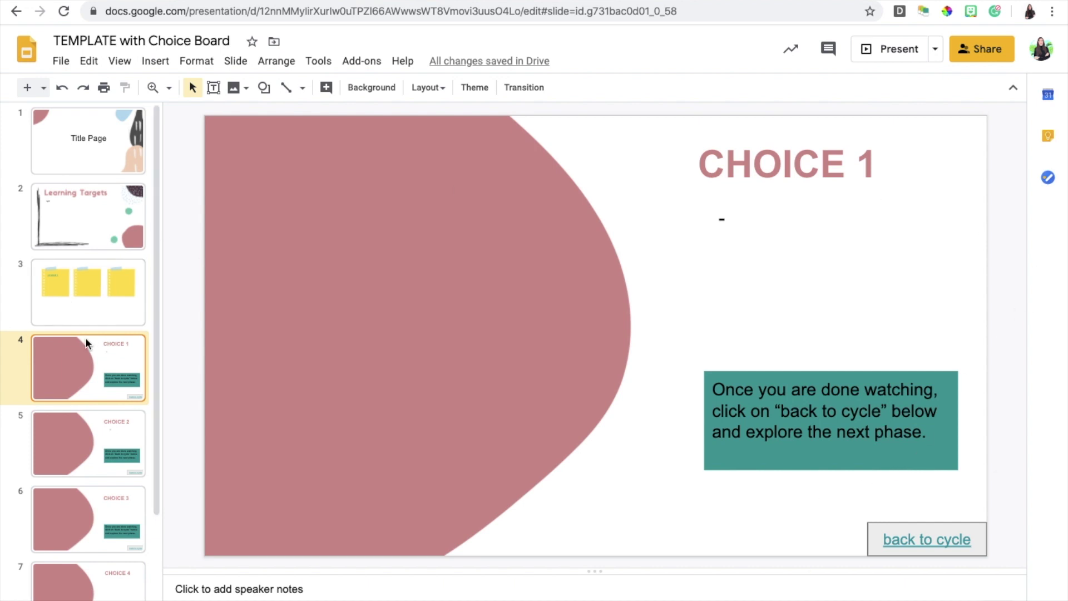
# Duplicate the CHOICE 4 slide and retitle the copy CHOICE 5
pyautogui.scroll(-2, 85, 337)
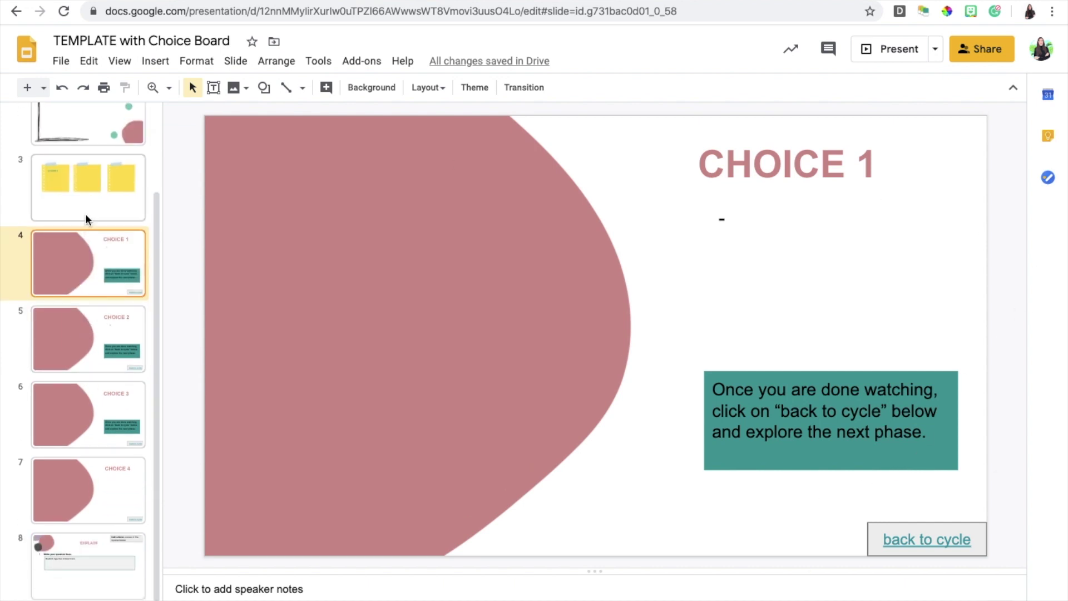
pyautogui.click(97, 181)
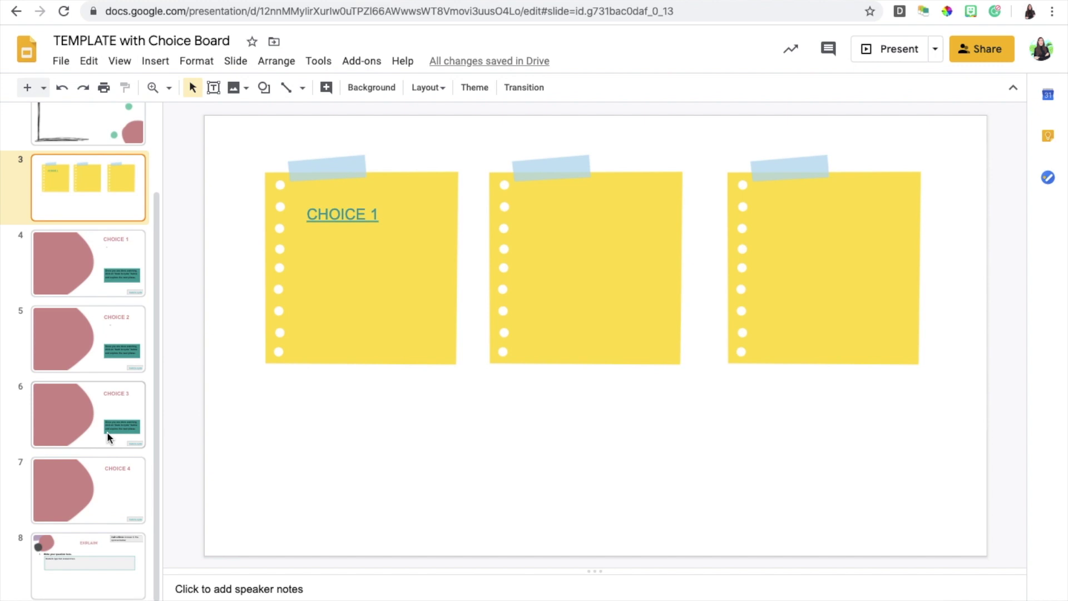
pyautogui.click(80, 477)
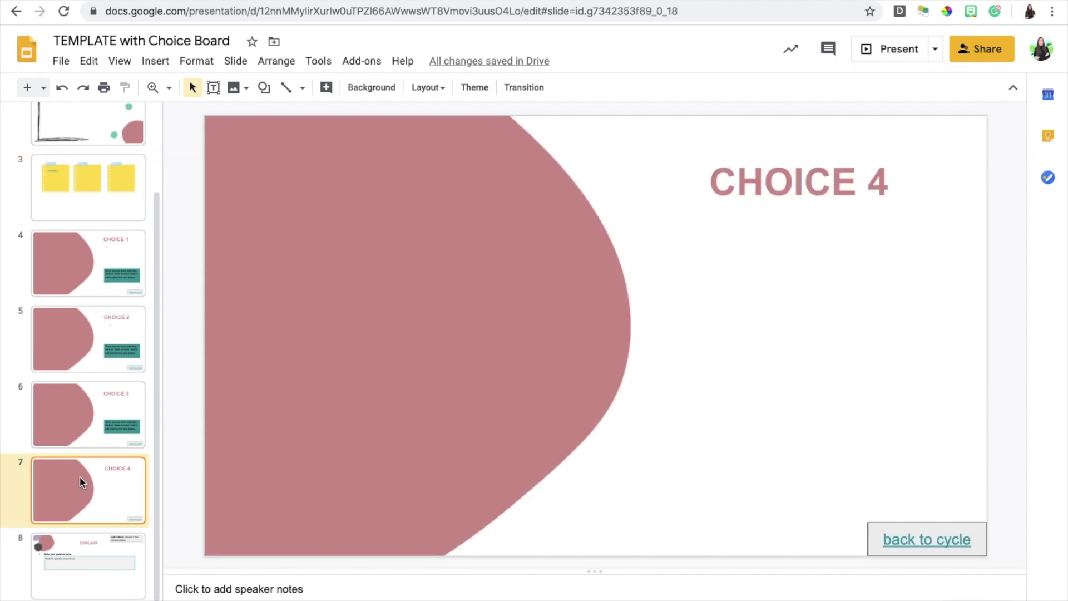
pyautogui.rightClick(79, 476)
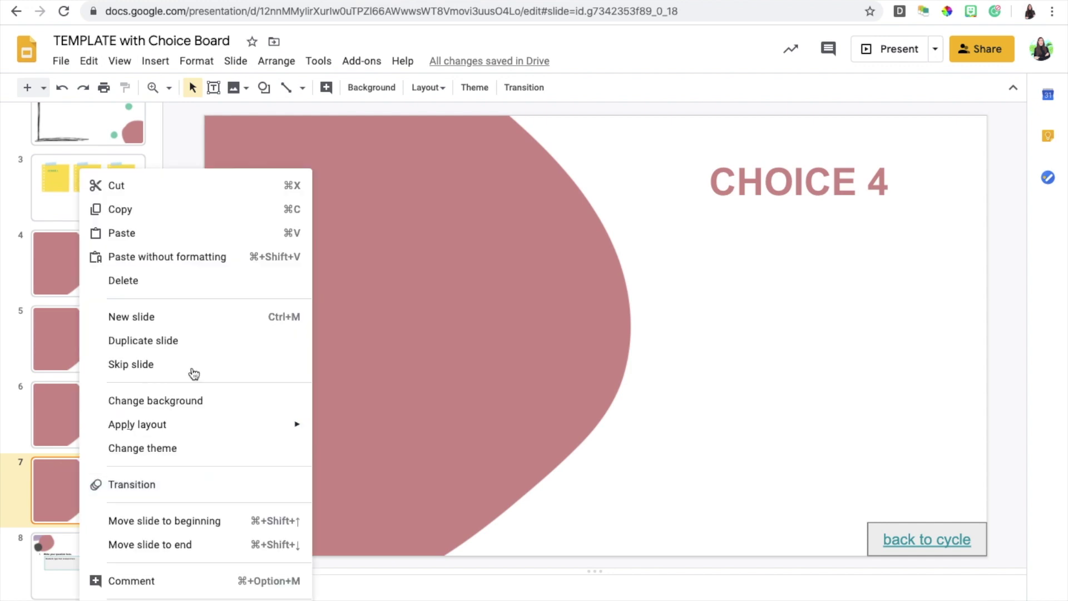
pyautogui.click(184, 349)
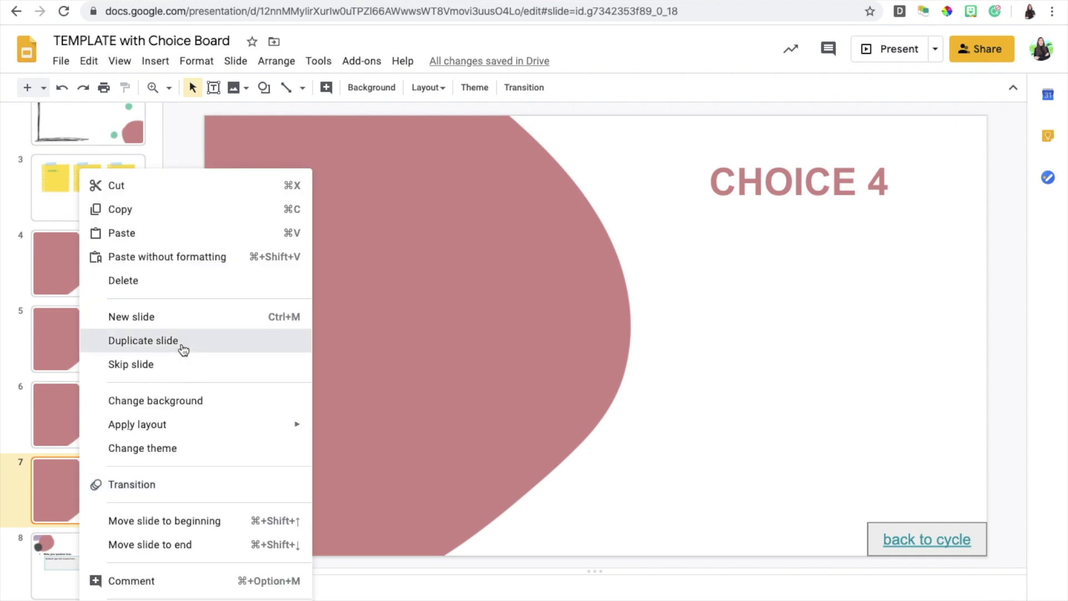
pyautogui.click(823, 191)
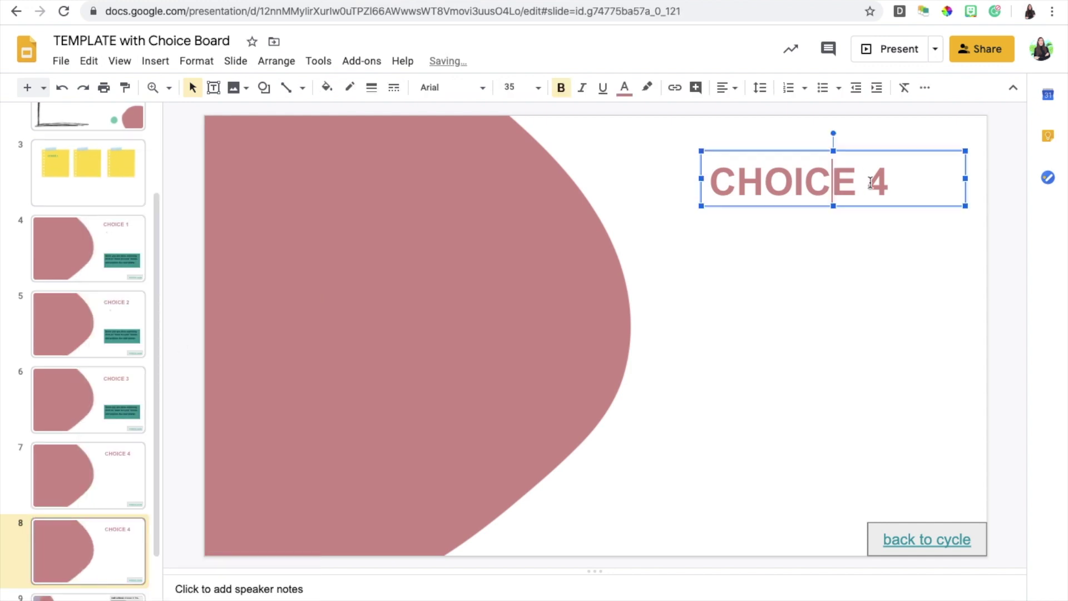
pyautogui.click(890, 182)
pyautogui.press('BackSpace')
pyautogui.write('5')
# Duplicate the CHOICE 5 slide and retitle the copy CHOICE 6
pyautogui.rightClick(102, 557)
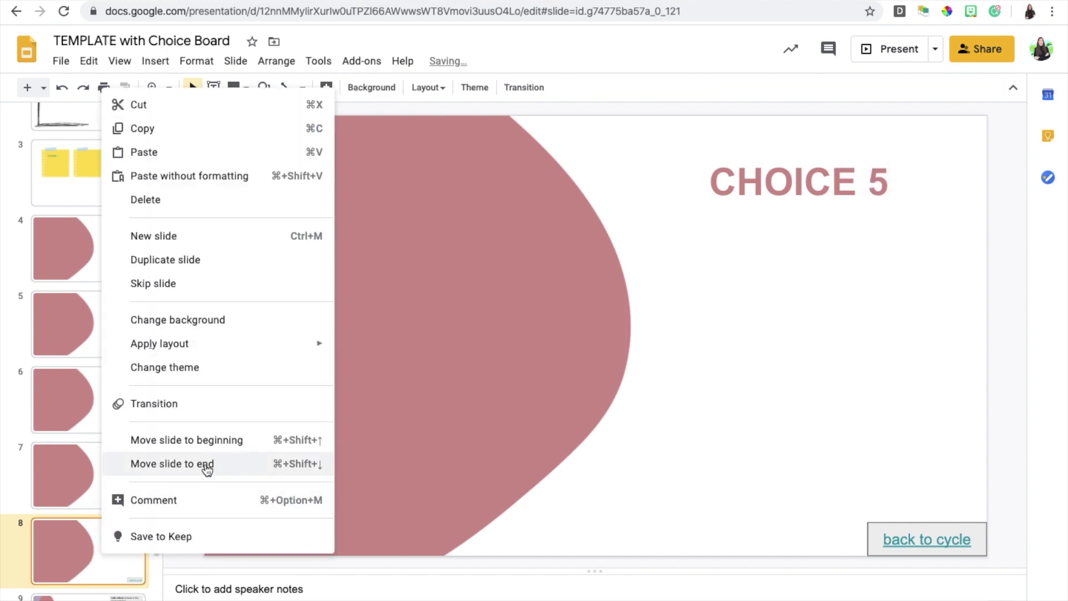
pyautogui.click(182, 265)
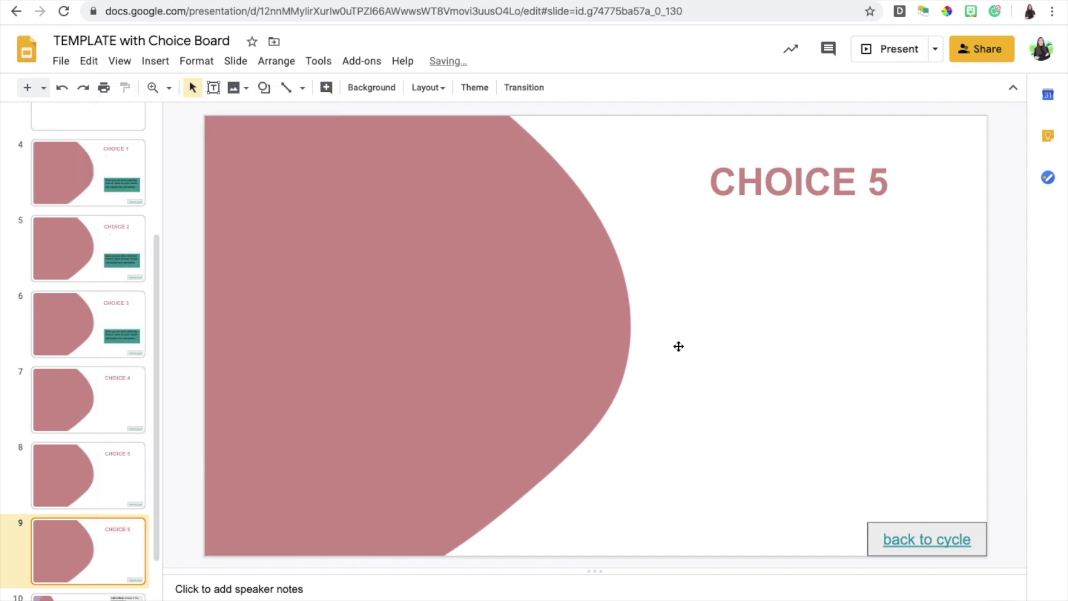
pyautogui.click(865, 190)
pyautogui.press('BackSpace')
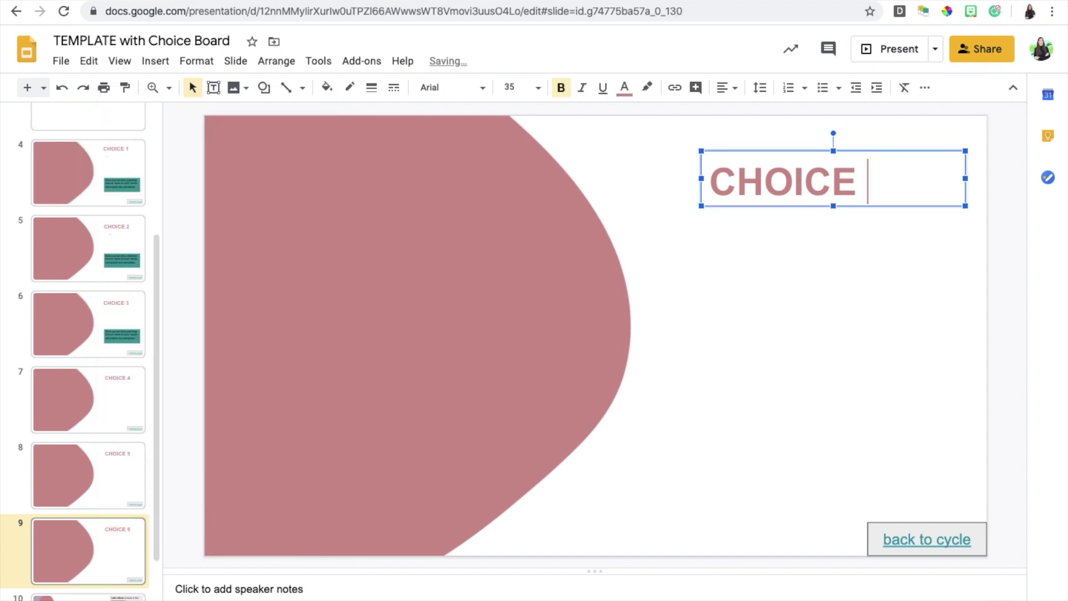
pyautogui.write('6')
pyautogui.scroll(4, 127, 237)
# Go past the six choice slides to the slide 10 EXPLAIN question slide
pyautogui.click(104, 286)
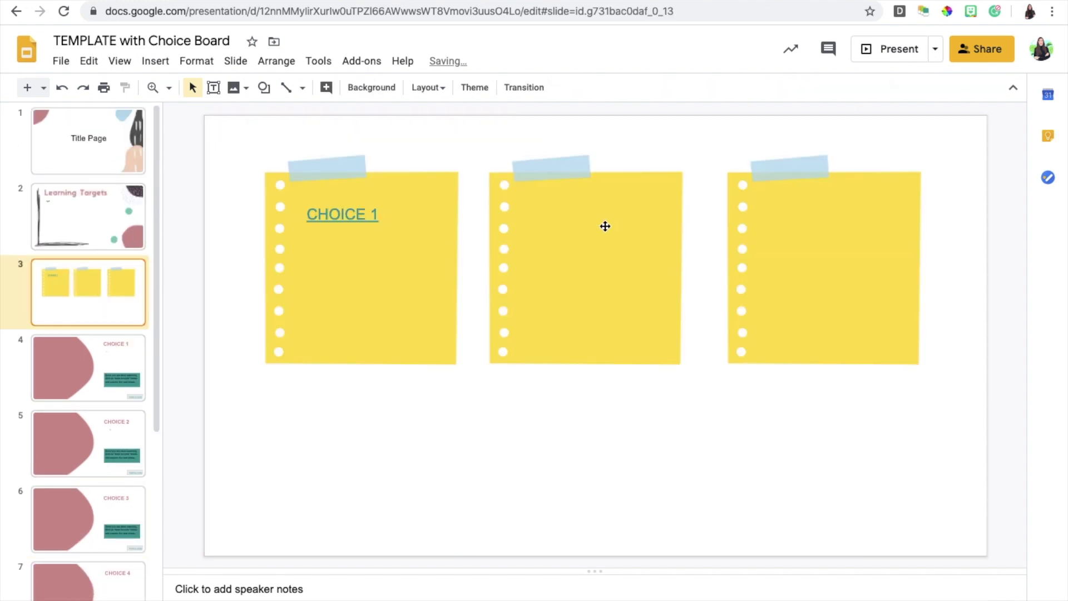
pyautogui.scroll(-5, 88, 362)
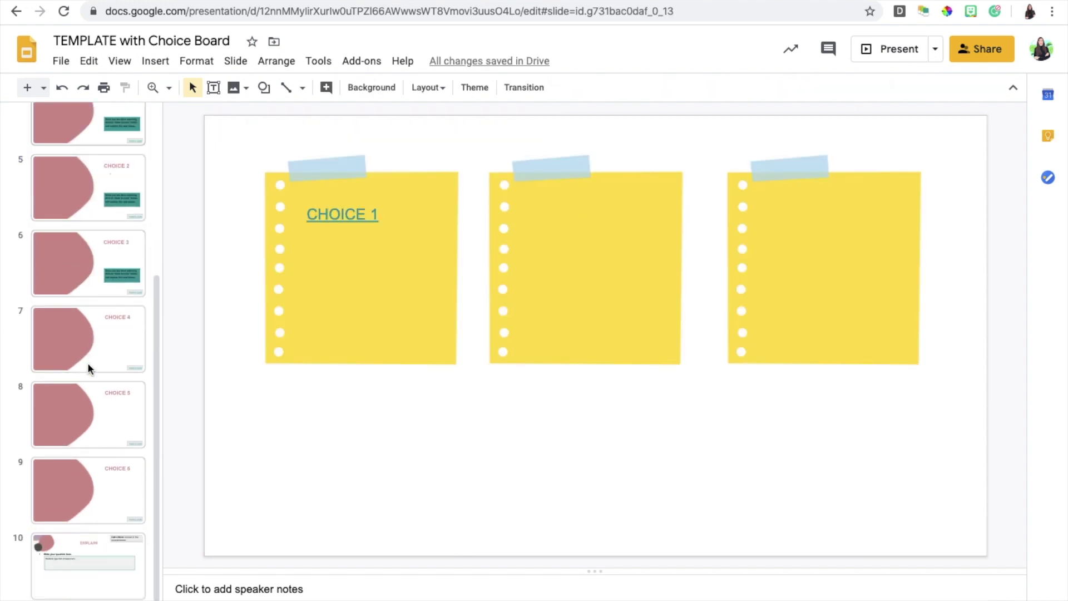
pyautogui.scroll(5, 80, 406)
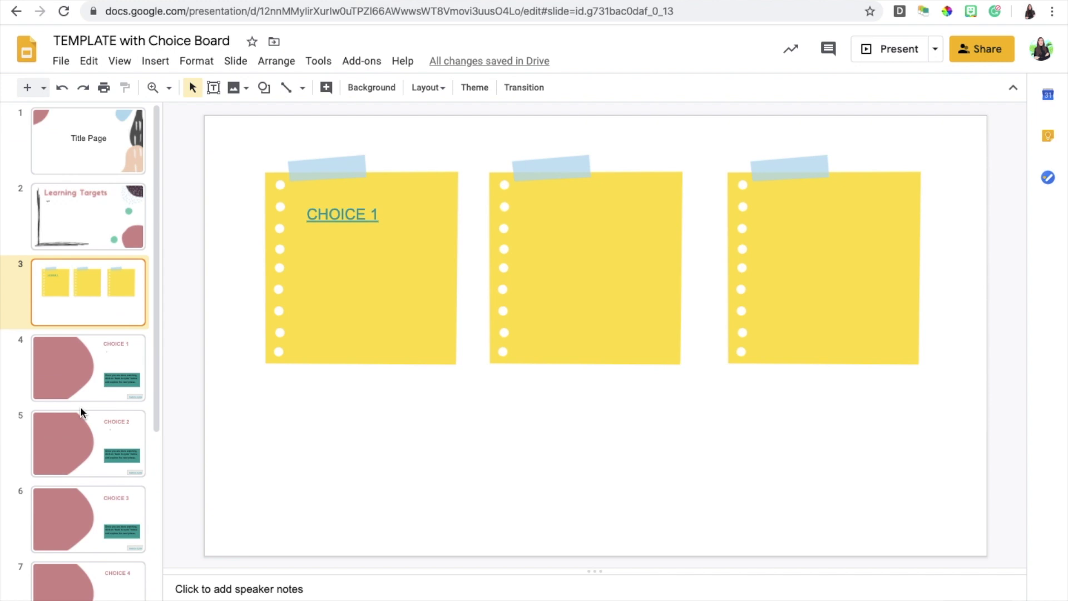
pyautogui.scroll(-5, 80, 406)
pyautogui.scroll(2, 82, 512)
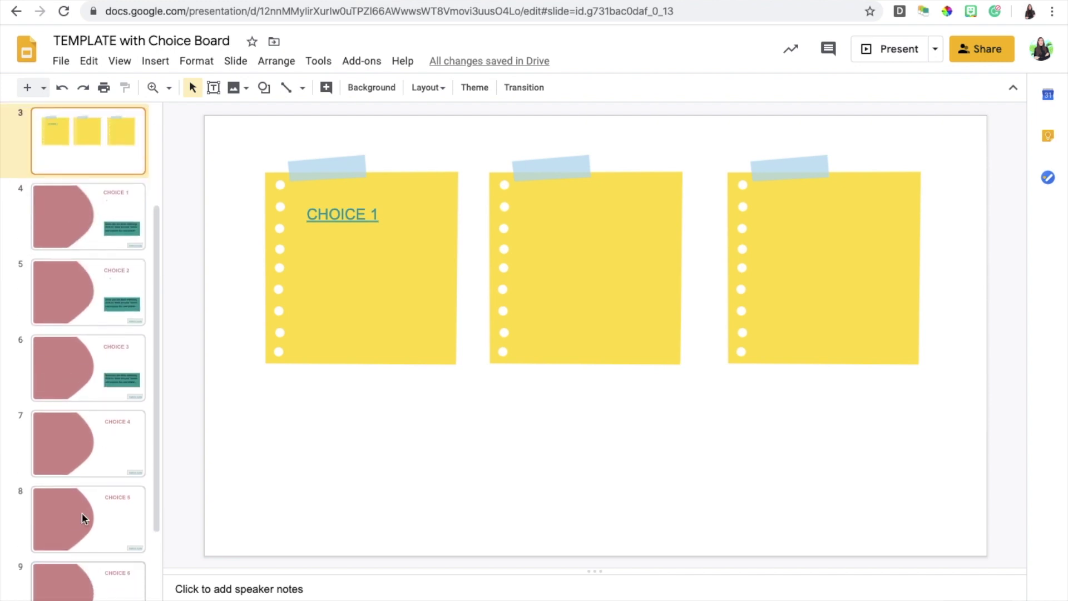
pyautogui.scroll(-3, 82, 512)
pyautogui.click(75, 575)
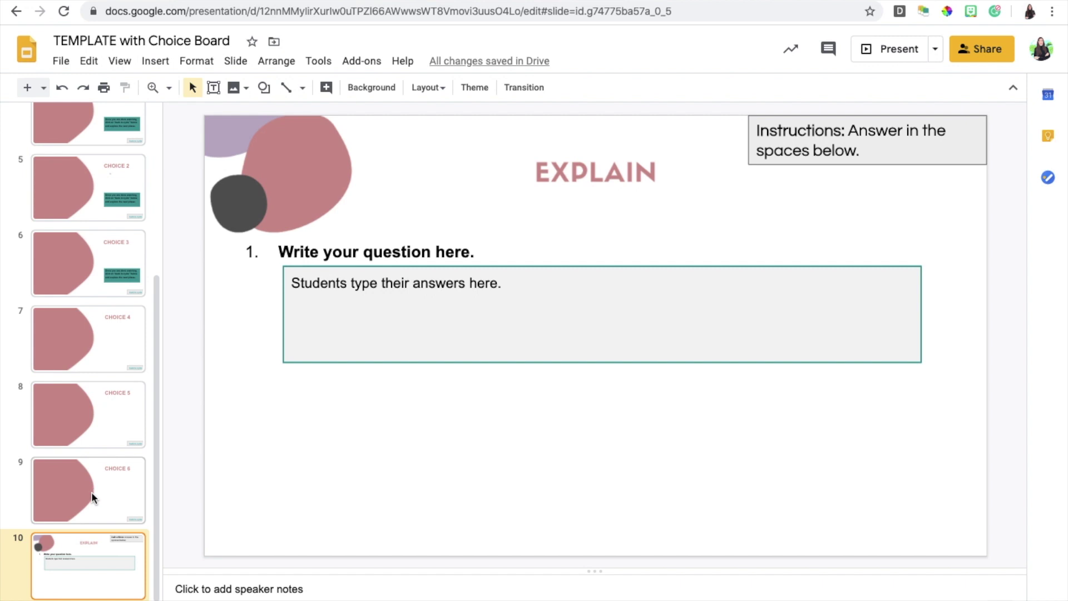
# Duplicate the slide 10 EXPLAIN question slide to create slide 11
pyautogui.scroll(5, 101, 442)
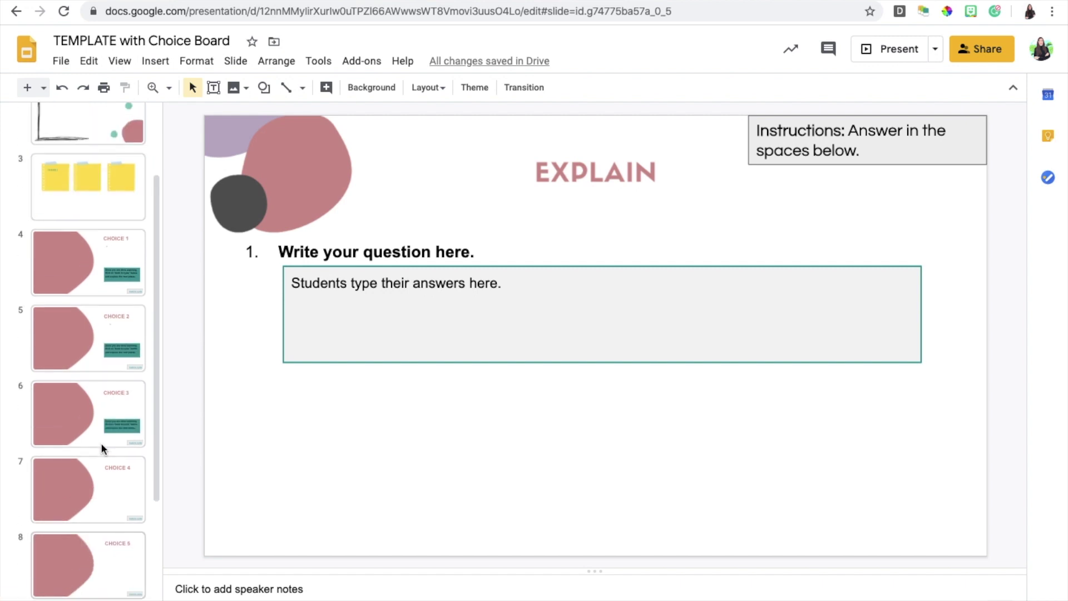
pyautogui.scroll(-5, 102, 442)
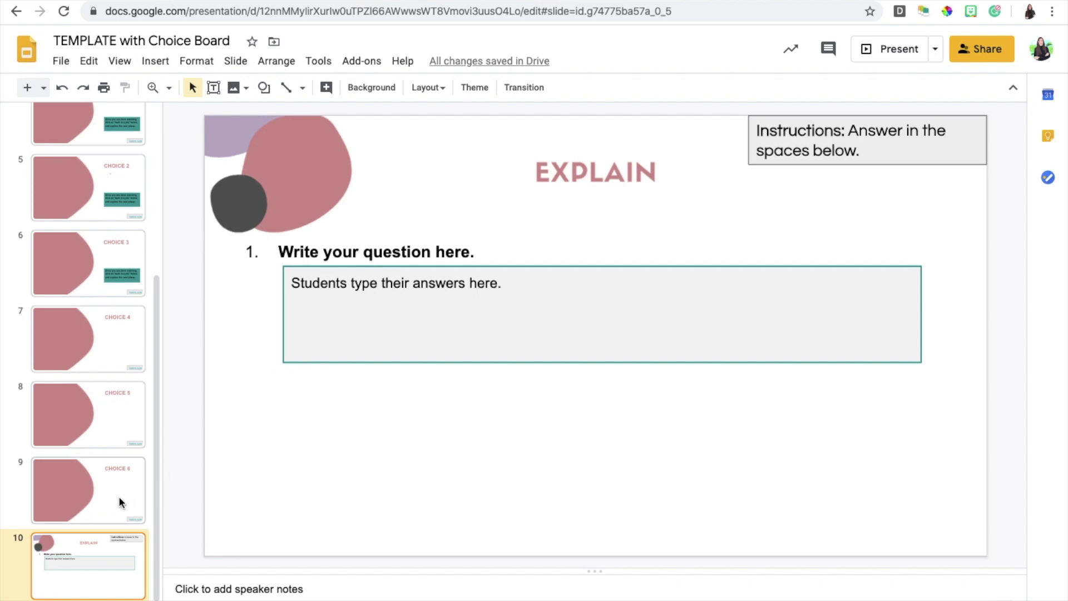
pyautogui.rightClick(89, 539)
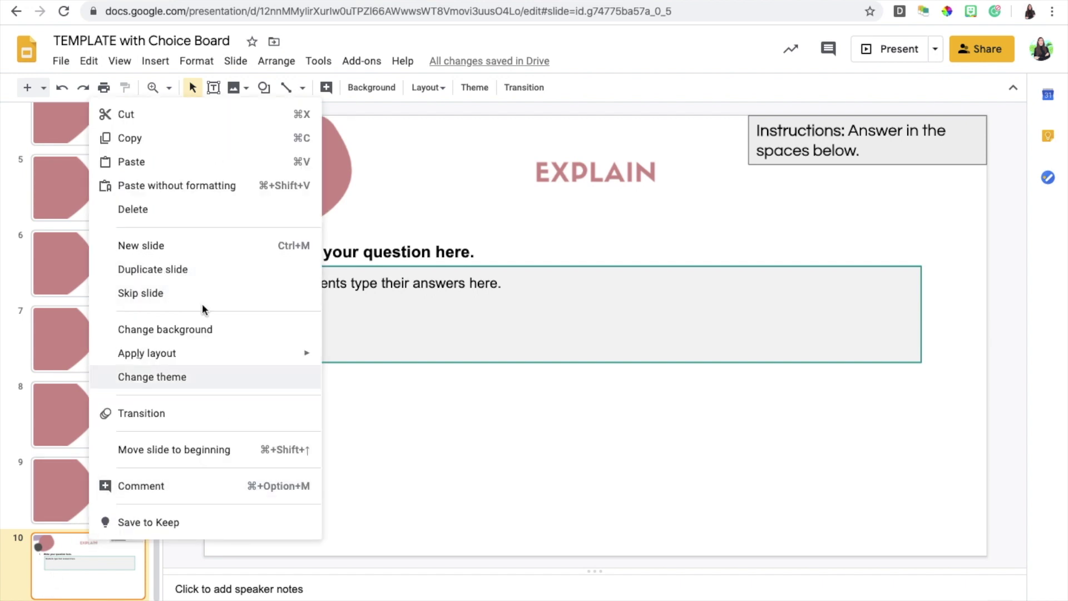
pyautogui.click(218, 271)
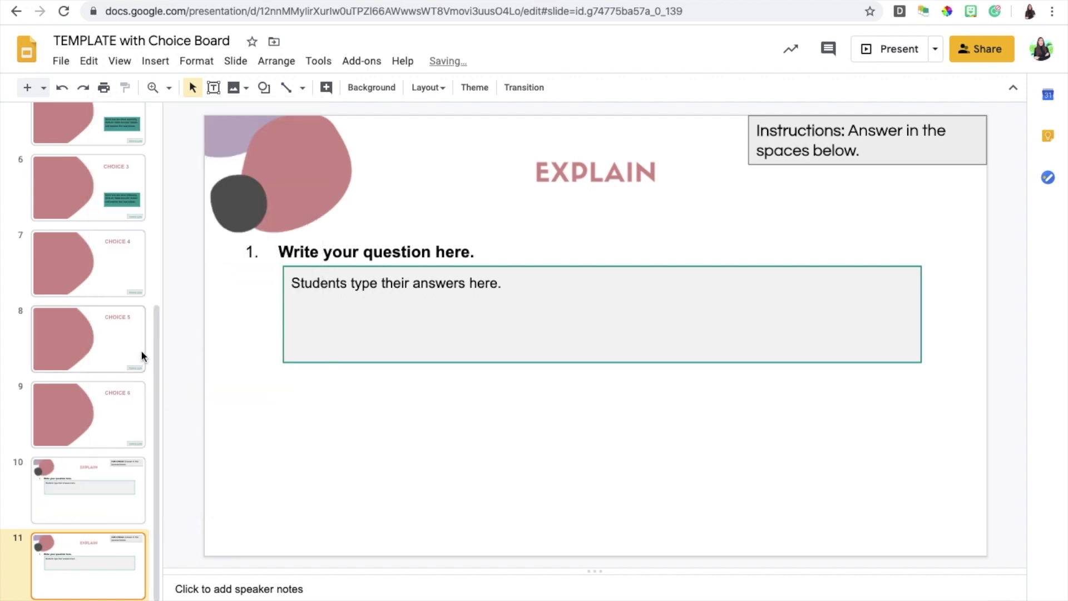
pyautogui.scroll(3, 102, 295)
pyautogui.scroll(3, 104, 289)
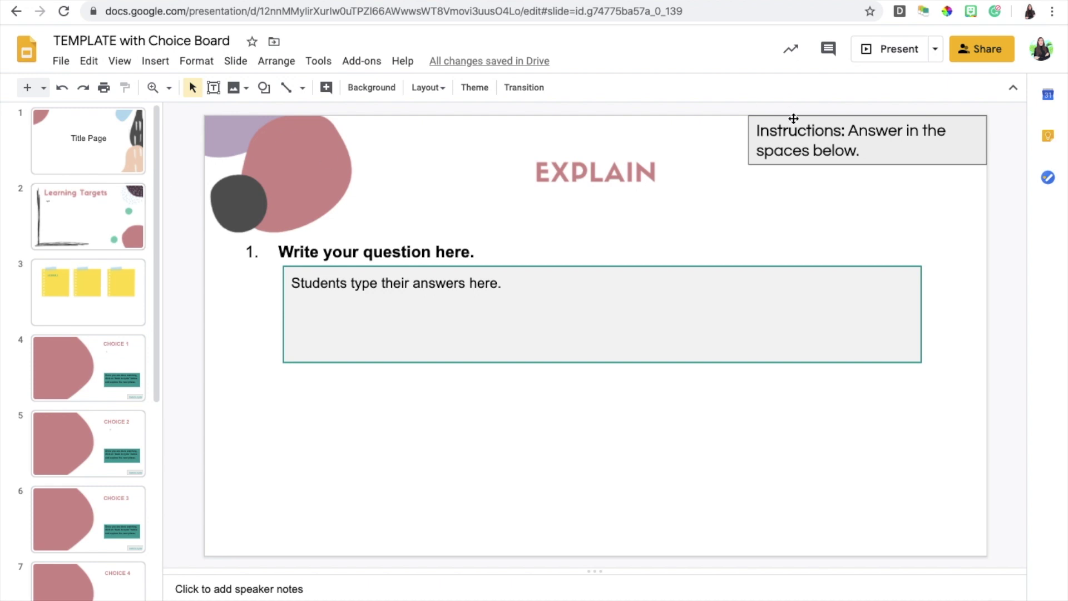
pyautogui.moveTo(920, 3)
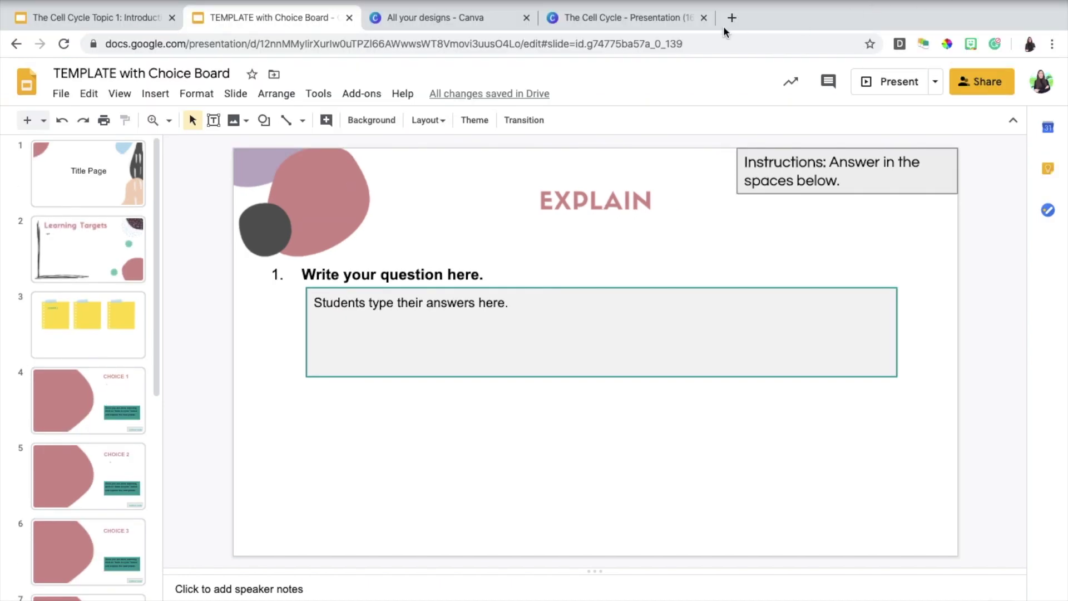